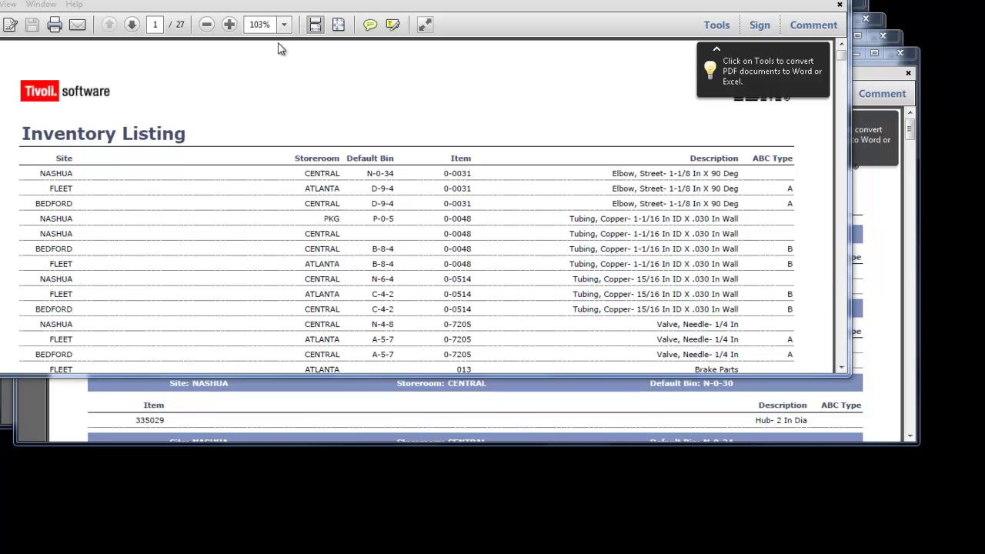
Move List.pdf down, examine the grouped inventory listing through page 3 of Grouped.pdf in an enlarged window, and minimize that document
{"action": "left_click_drag", "start_coordinate": [273, 0], "coordinate": [313, 50]}
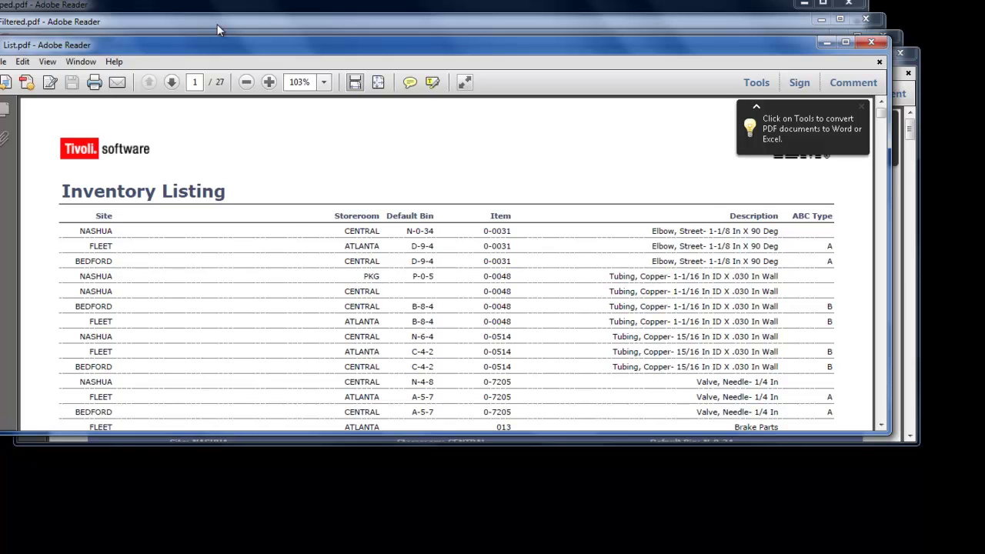
{"action": "left_click", "coordinate": [191, 14]}
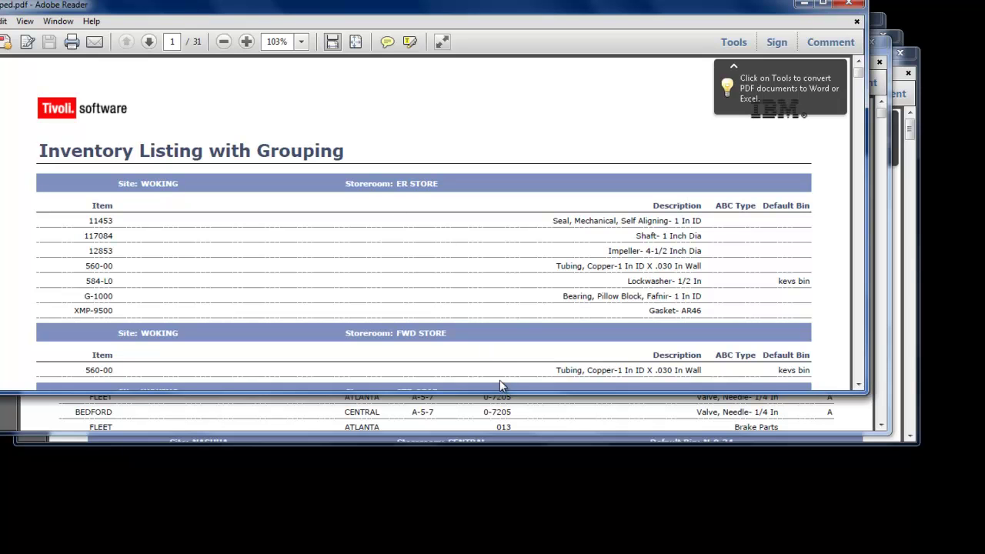
{"action": "left_click_drag", "start_coordinate": [500, 389], "coordinate": [519, 514]}
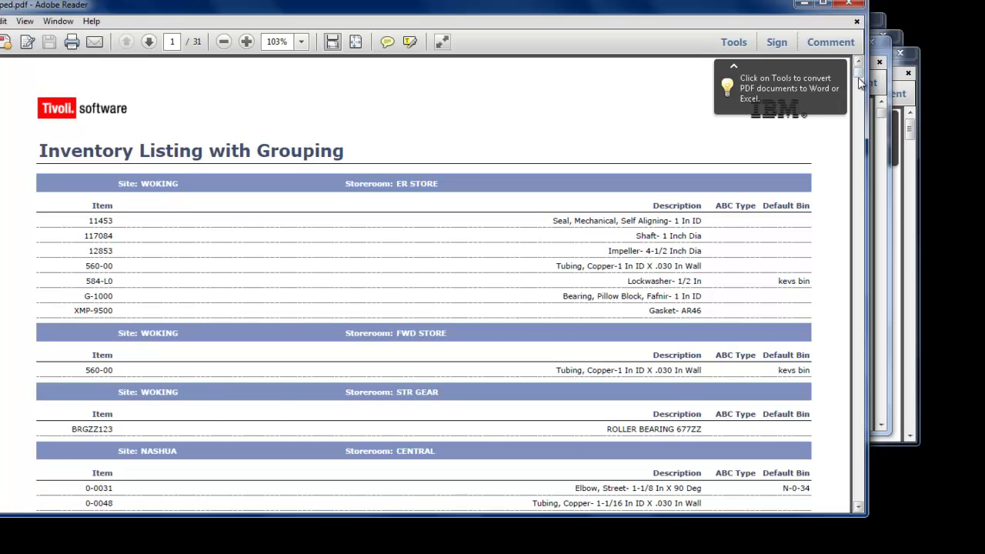
{"action": "left_click_drag", "start_coordinate": [860, 78], "coordinate": [860, 106]}
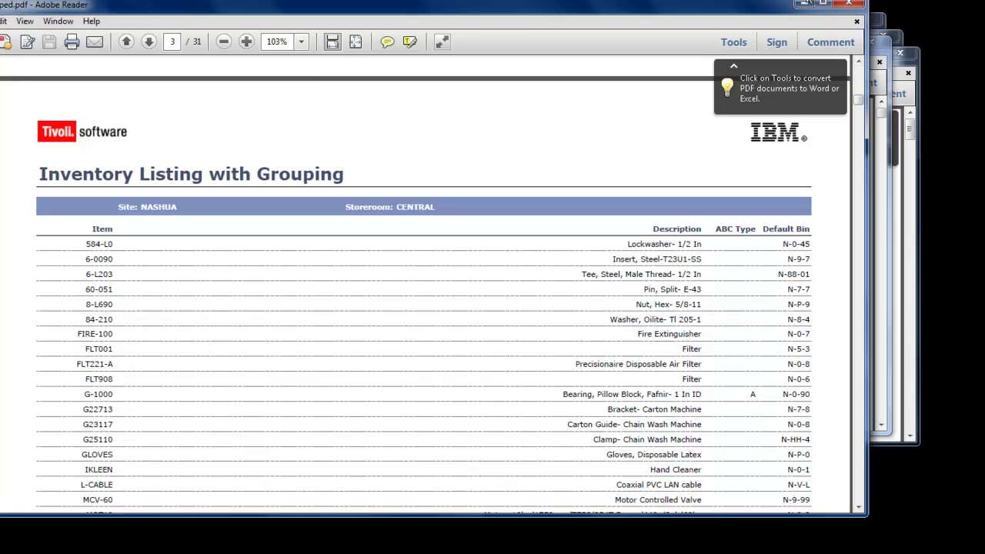
{"action": "left_click", "coordinate": [806, 5]}
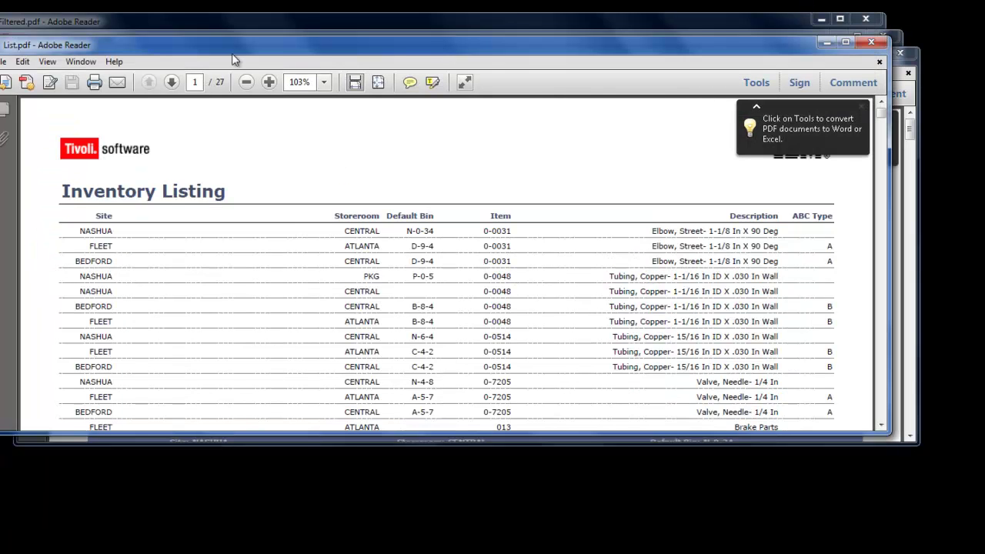
View the filtered inventory listing in Filtered.pdf, and move the Filtered.pdf and List.pdf windows down to uncover the documents behind
{"action": "left_click", "coordinate": [196, 30]}
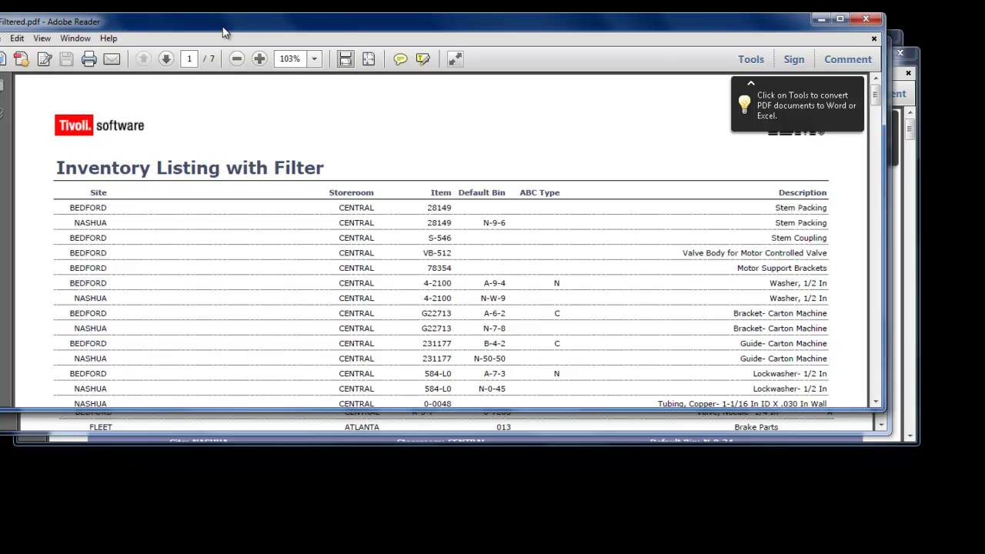
{"action": "left_click_drag", "start_coordinate": [223, 32], "coordinate": [234, 121]}
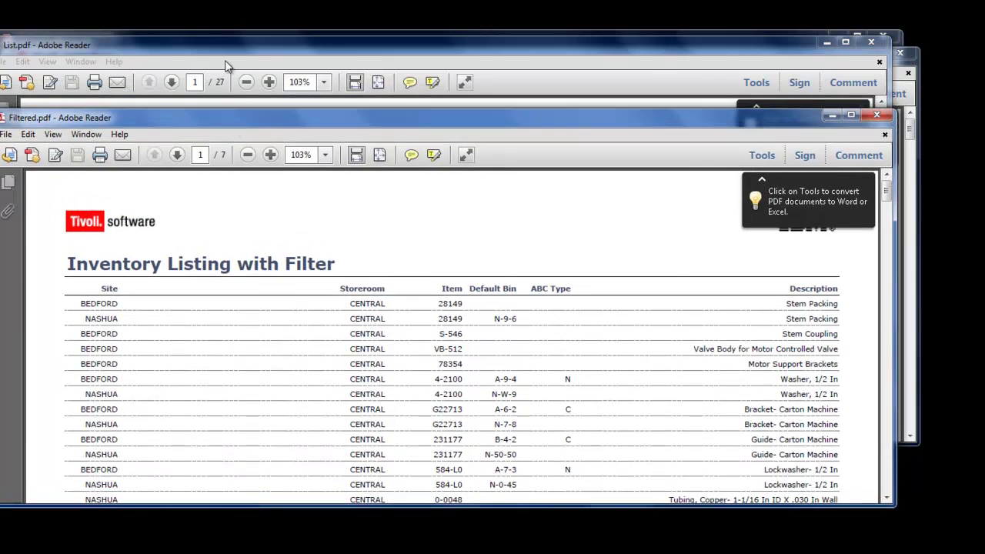
{"action": "left_click_drag", "start_coordinate": [227, 58], "coordinate": [248, 123]}
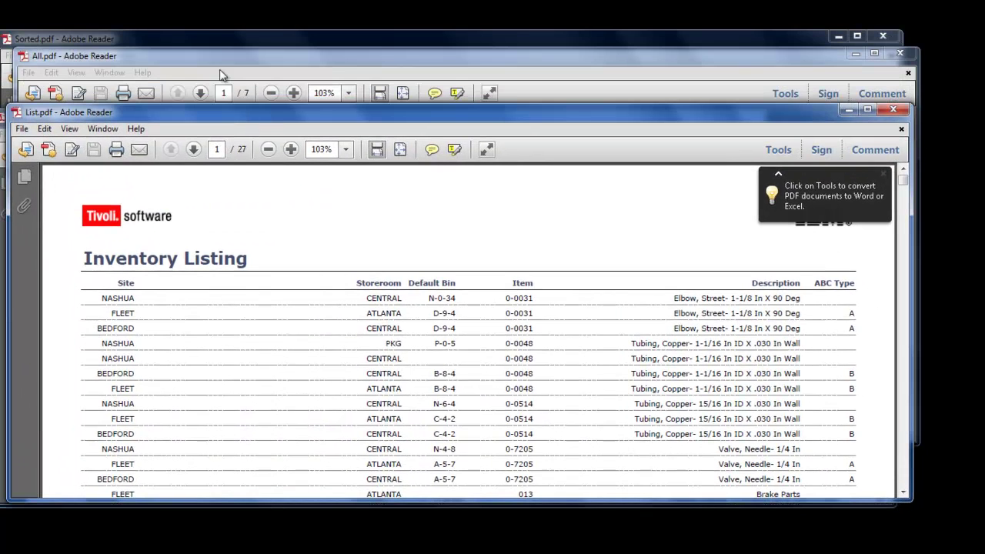
Examine how the records are ordered by site and item in Sorted.pdf, reading through to page 4
{"action": "left_click", "coordinate": [213, 40]}
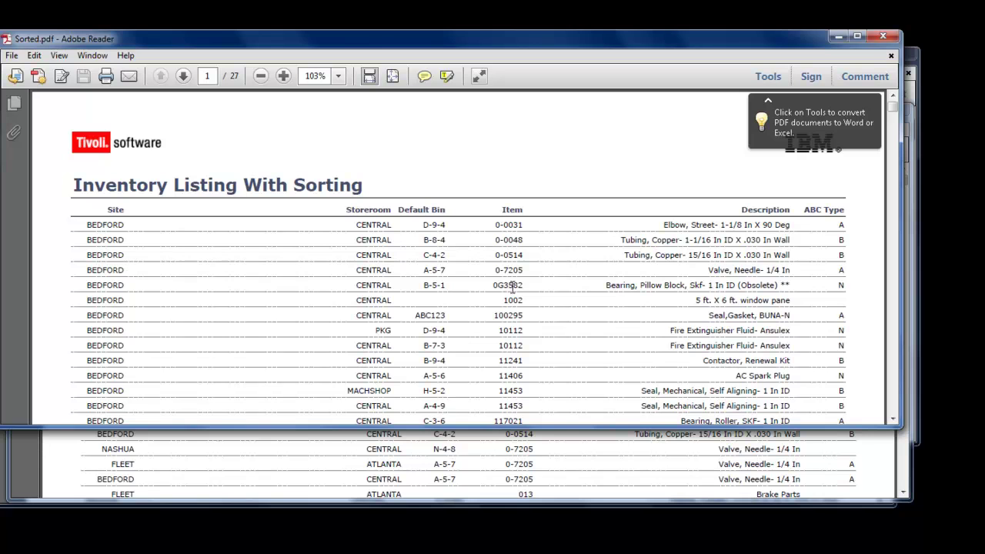
{"action": "mouse_move", "coordinate": [861, 132]}
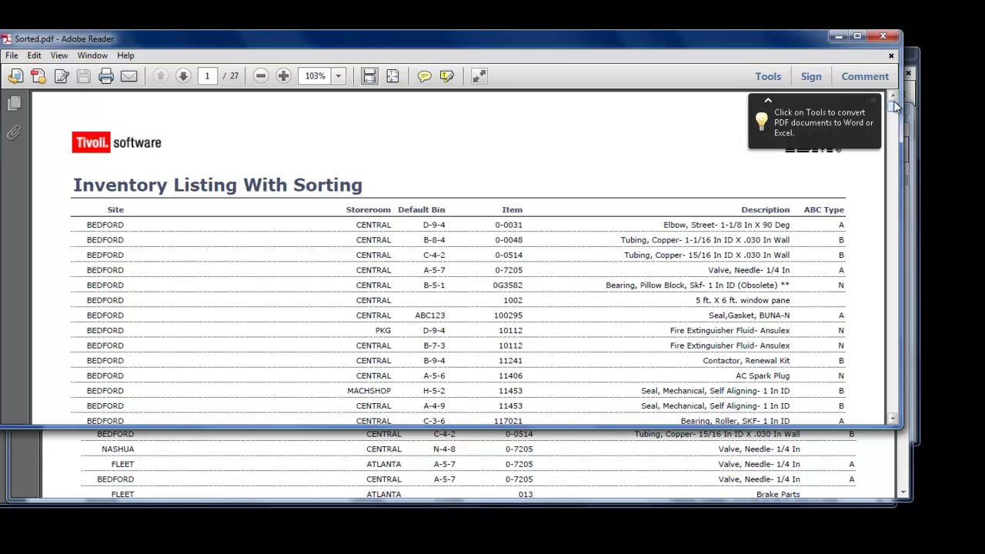
{"action": "left_click_drag", "start_coordinate": [894, 106], "coordinate": [895, 122]}
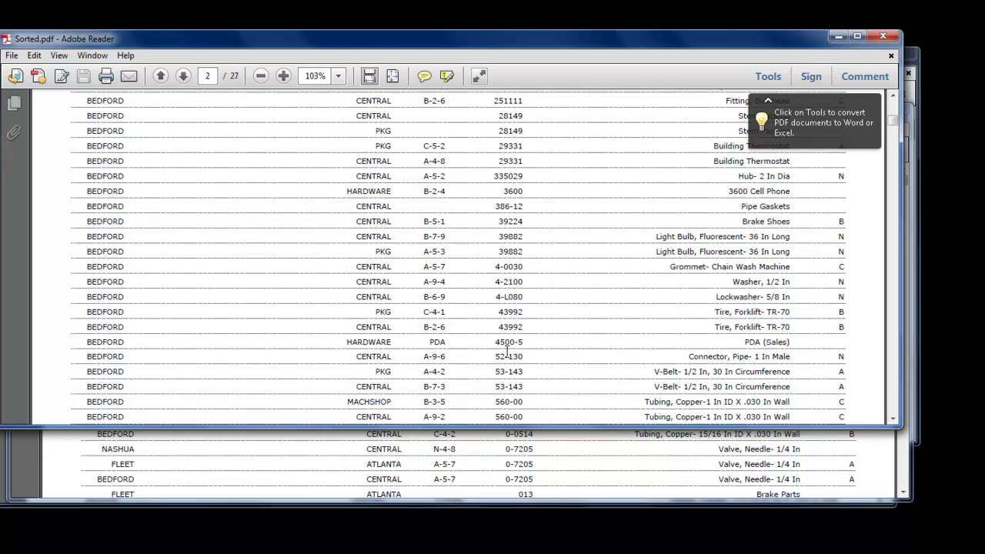
{"action": "left_click", "coordinate": [894, 419]}
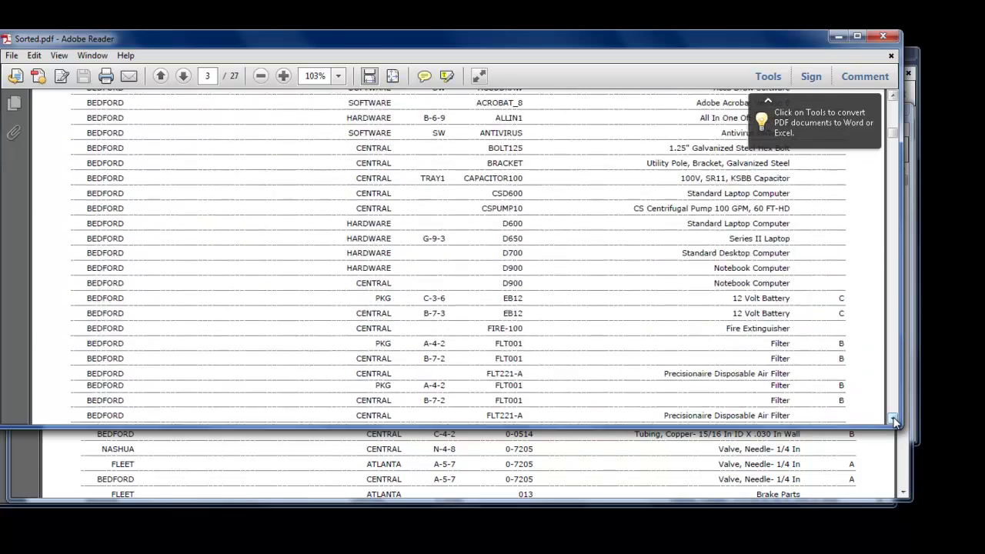
{"action": "left_click", "coordinate": [894, 420]}
{"action": "left_click", "coordinate": [894, 419]}
{"action": "left_click", "coordinate": [893, 420]}
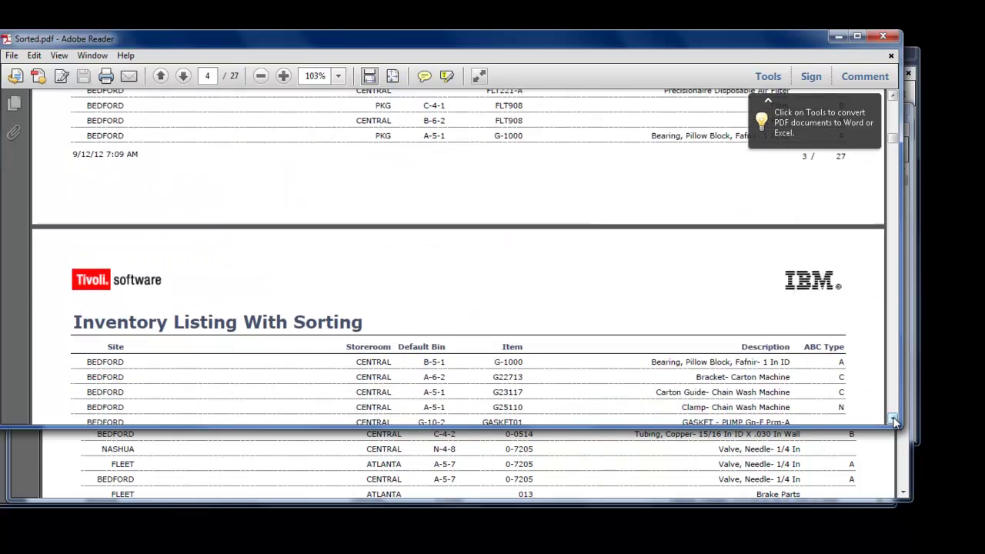
{"action": "left_click", "coordinate": [894, 419]}
{"action": "left_click", "coordinate": [893, 420]}
{"action": "left_click", "coordinate": [894, 419]}
{"action": "left_click", "coordinate": [894, 419]}
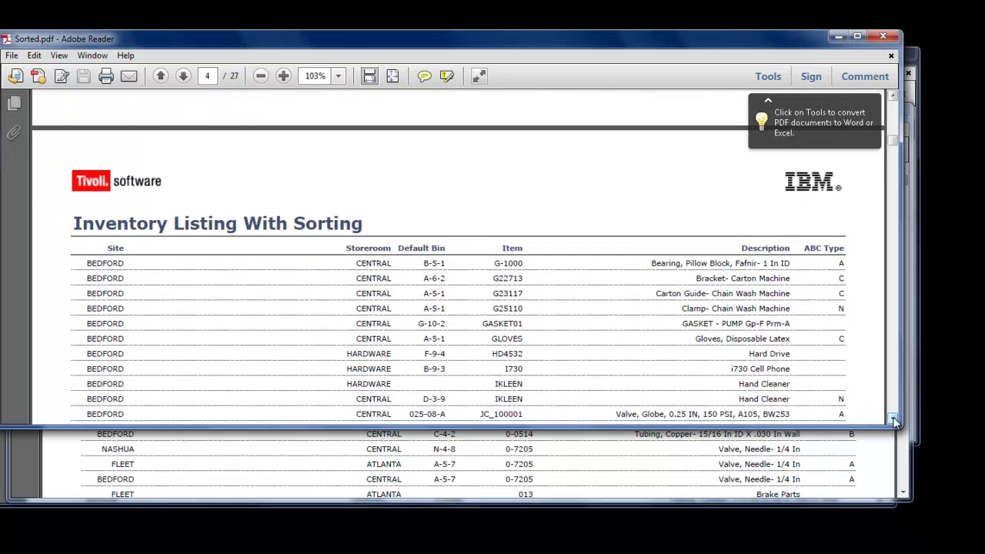
{"action": "left_click", "coordinate": [894, 419]}
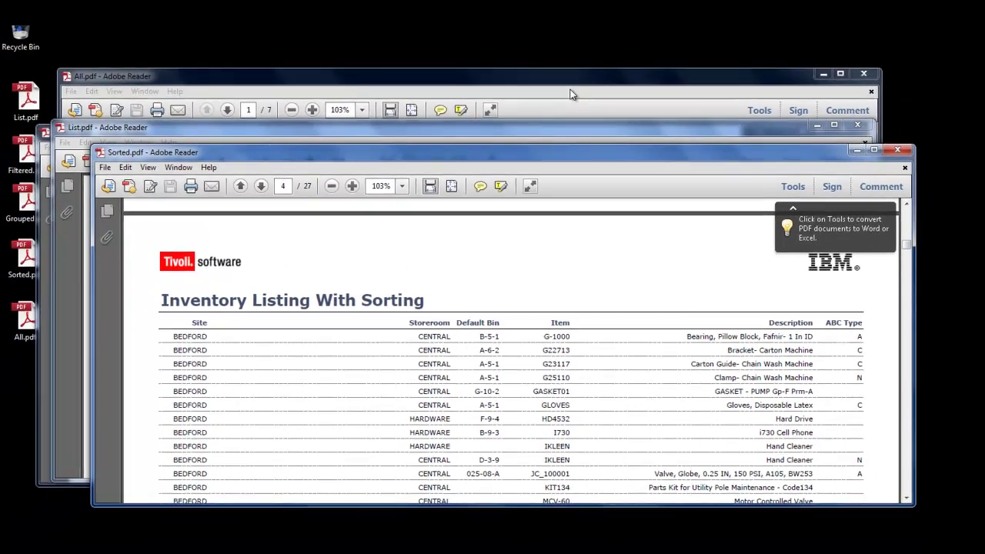
Maximize All.pdf and examine its inventory listing with combined filtering, grouping and sorting through the remaining pages
{"action": "left_click", "coordinate": [564, 87]}
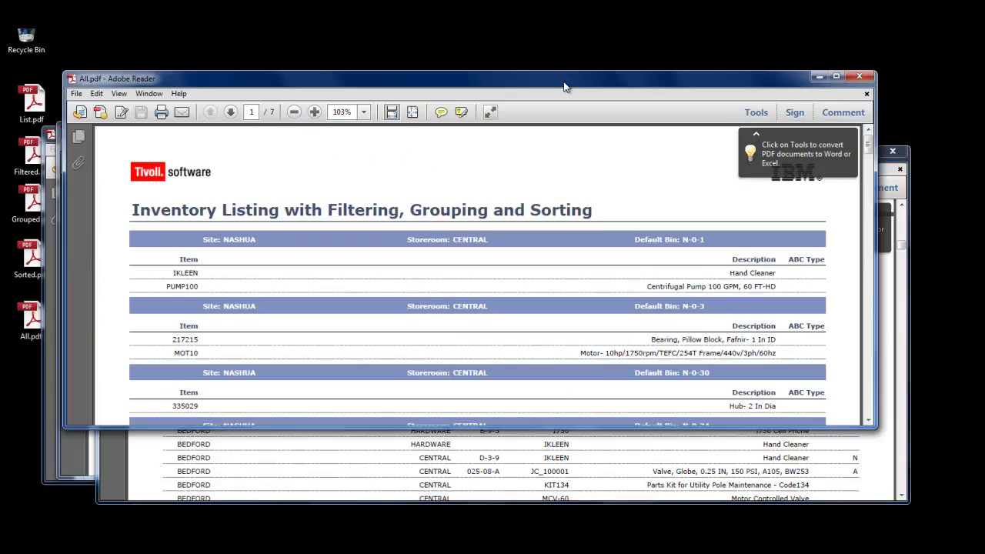
{"action": "double_click", "coordinate": [564, 87]}
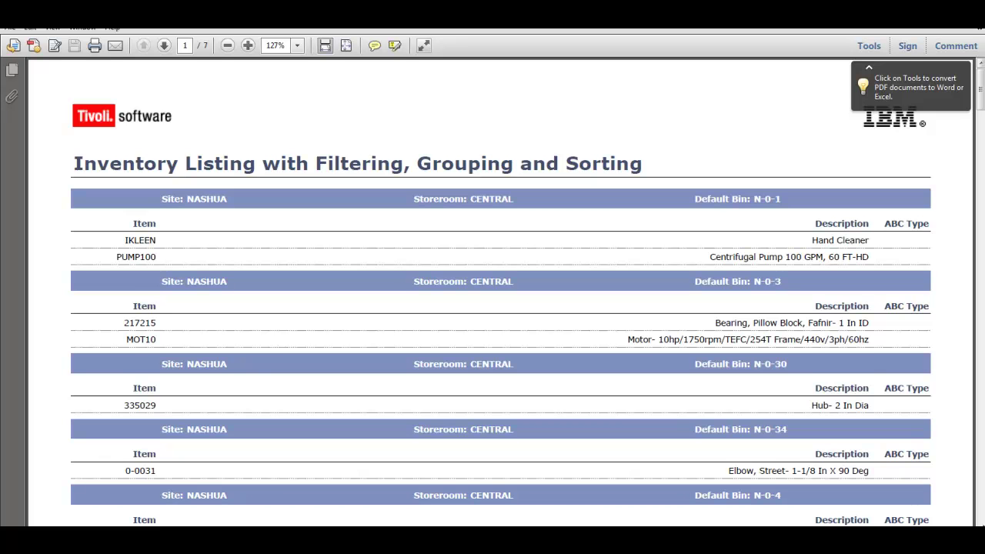
{"action": "scroll", "coordinate": [500, 293], "scroll_direction": "down", "scroll_amount": 8}
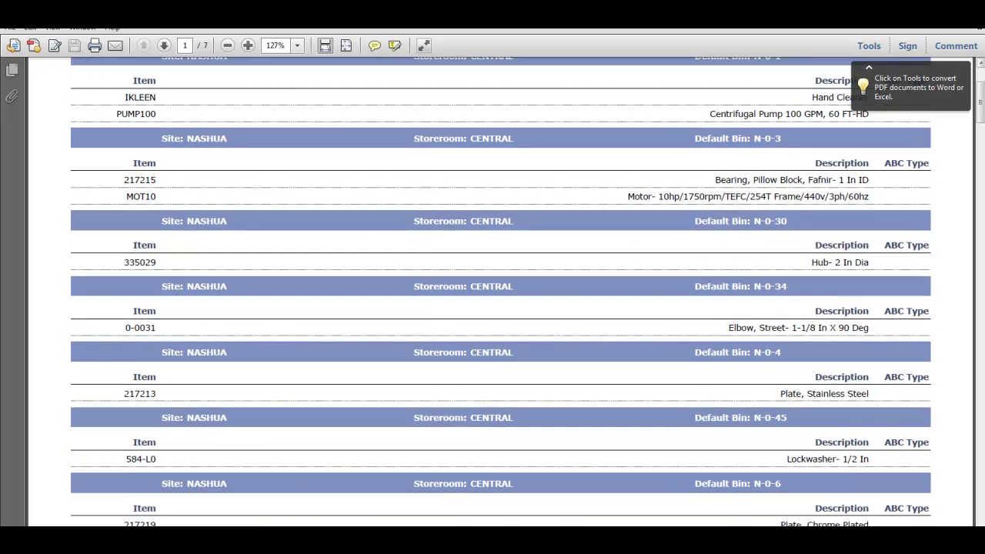
{"action": "scroll", "coordinate": [500, 292], "scroll_direction": "down", "scroll_amount": 8}
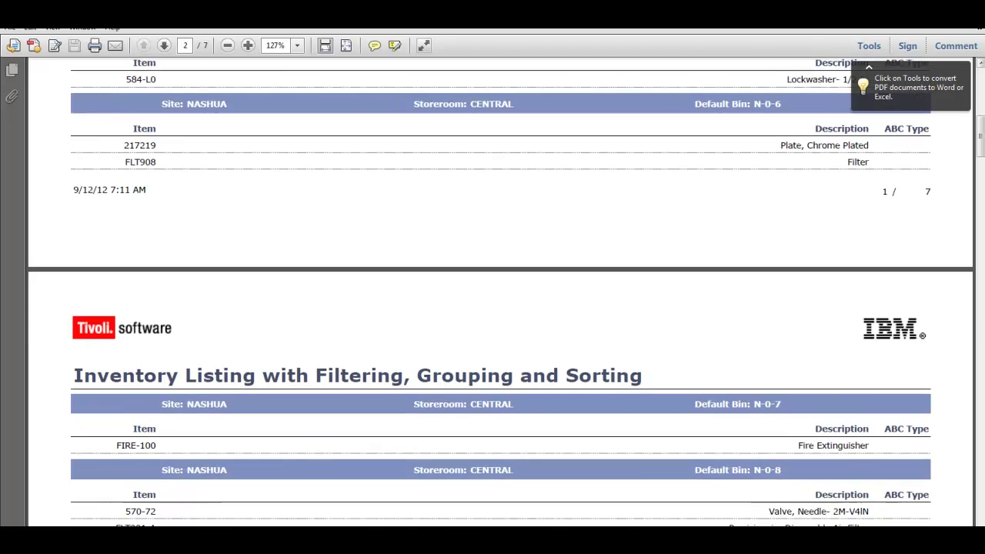
{"action": "scroll", "coordinate": [500, 292], "scroll_direction": "down", "scroll_amount": 3}
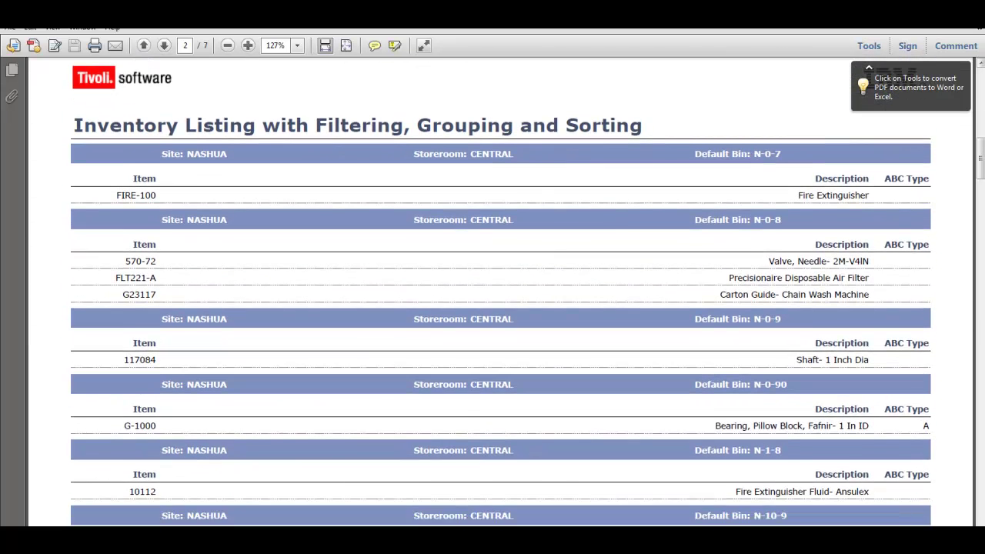
{"action": "scroll", "coordinate": [500, 292], "scroll_direction": "down", "scroll_amount": 1}
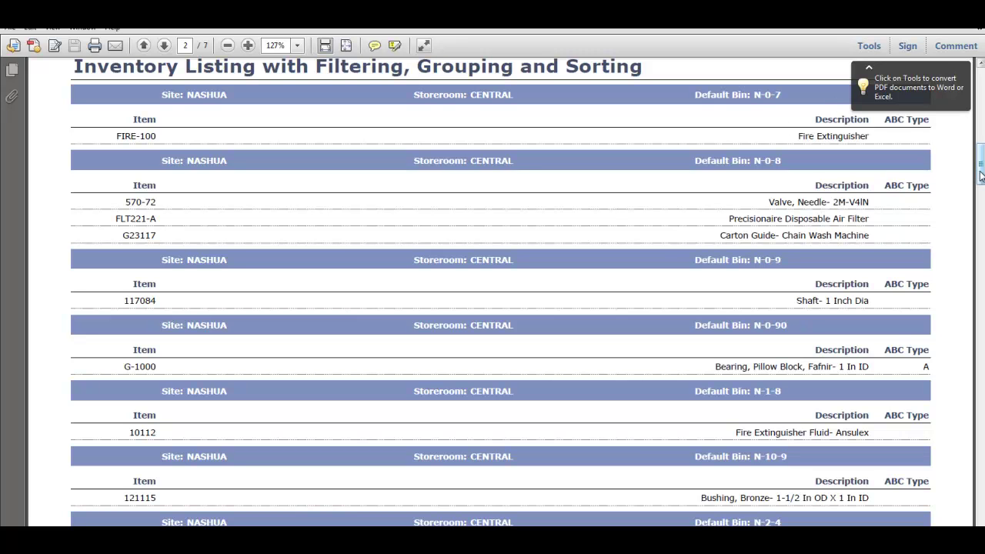
{"action": "left_click_drag", "start_coordinate": [980, 175], "coordinate": [981, 217]}
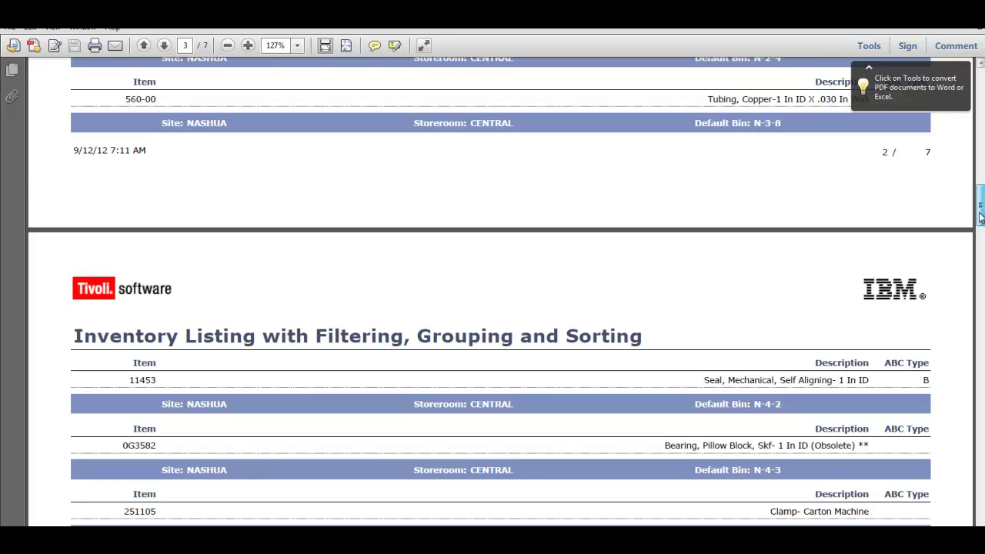
{"action": "left_click_drag", "start_coordinate": [980, 218], "coordinate": [980, 507]}
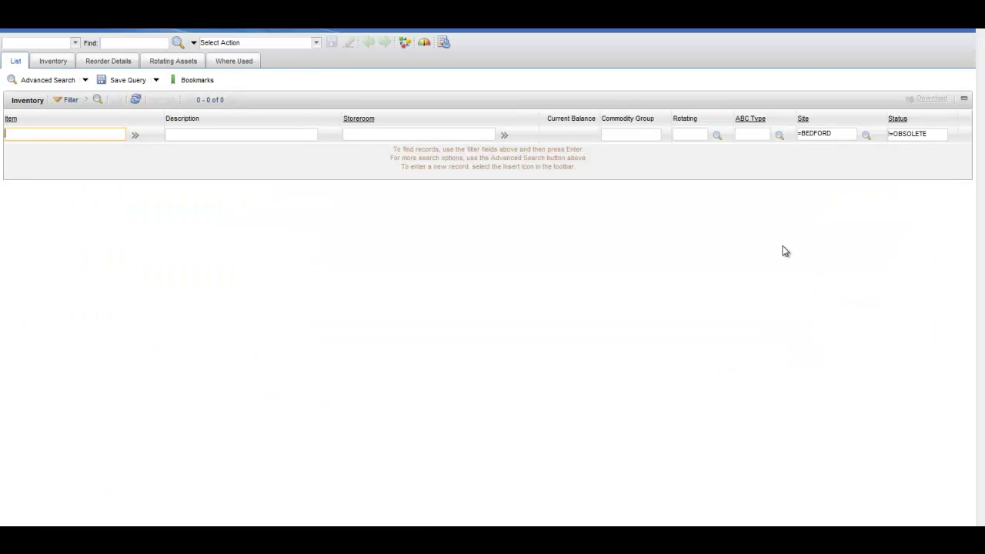
Clear the Site filter in the Inventory application and list the matching records for all sites
{"action": "triple_click", "coordinate": [834, 134]}
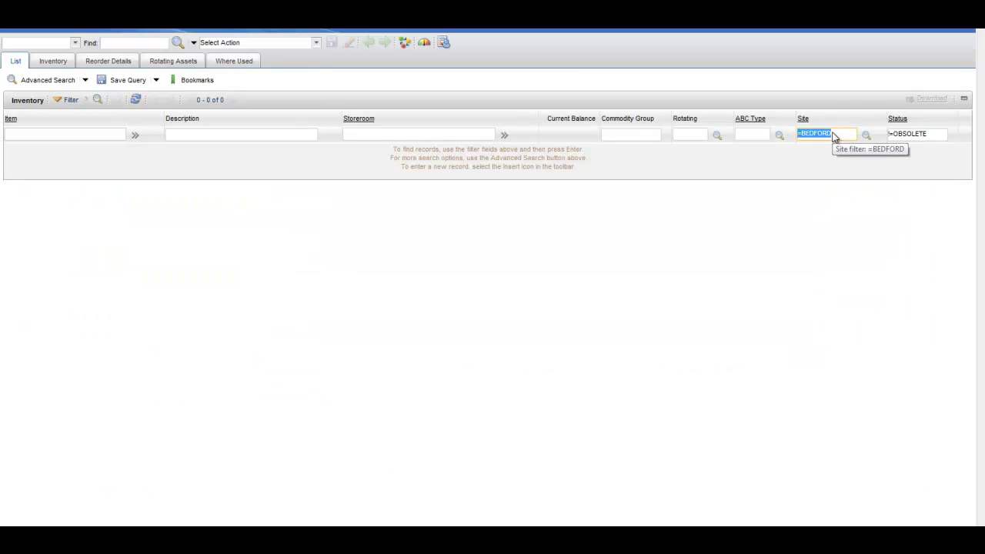
{"action": "key", "text": "BackSpace"}
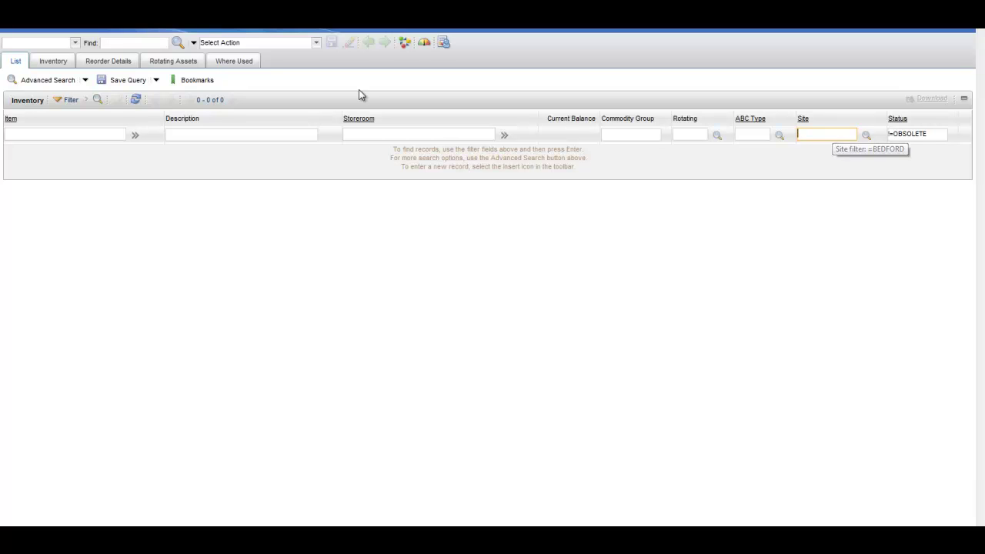
{"action": "left_click", "coordinate": [97, 100]}
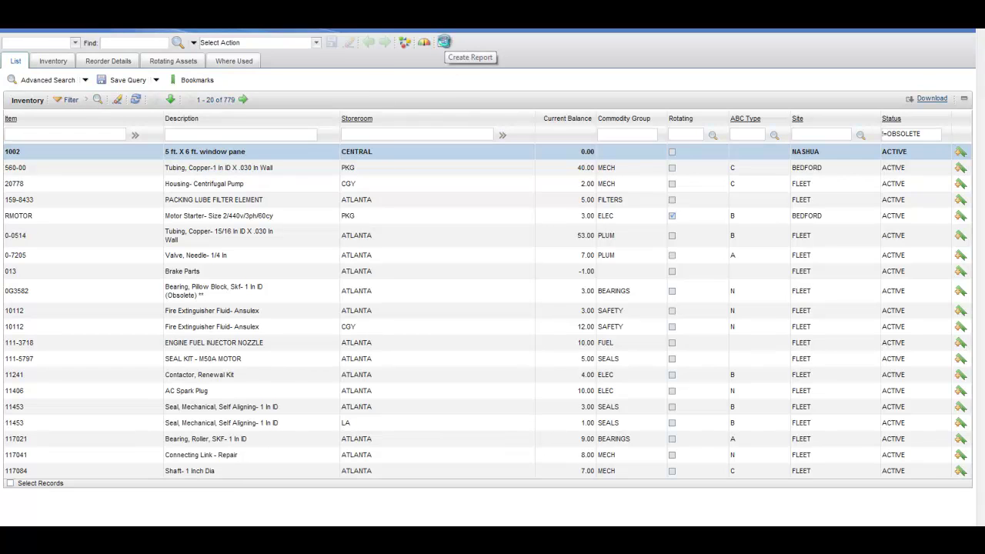
Create a summary query based report titled Inventory QBR, with the Public, Save Report and Close Window options enabled
{"action": "left_click", "coordinate": [444, 43]}
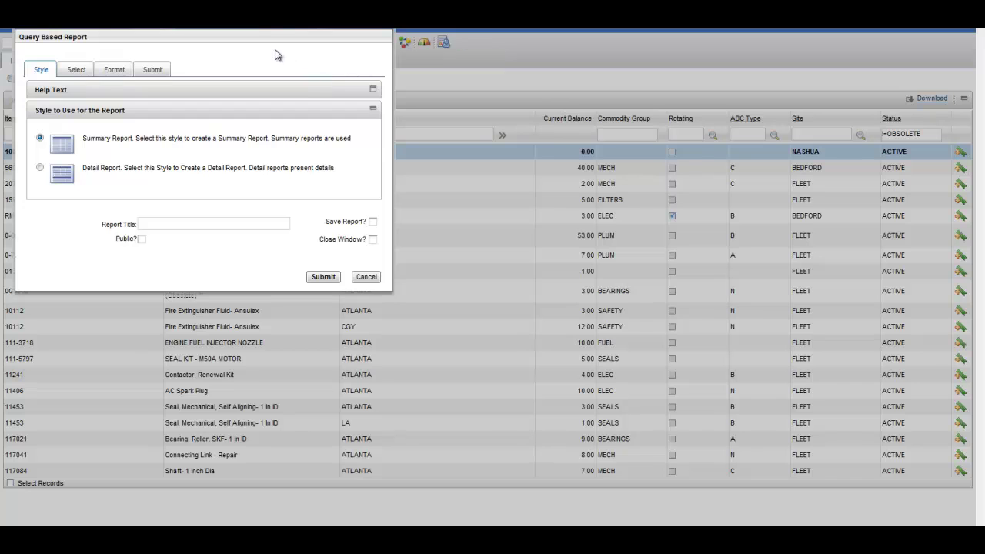
{"action": "left_click_drag", "start_coordinate": [268, 38], "coordinate": [424, 102]}
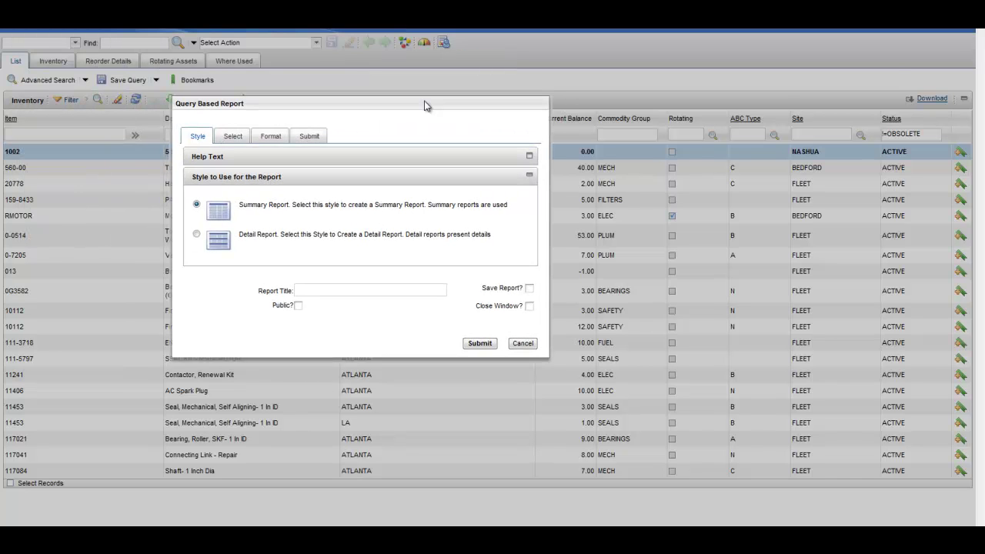
{"action": "left_click", "coordinate": [327, 290]}
{"action": "type", "text": "In"}
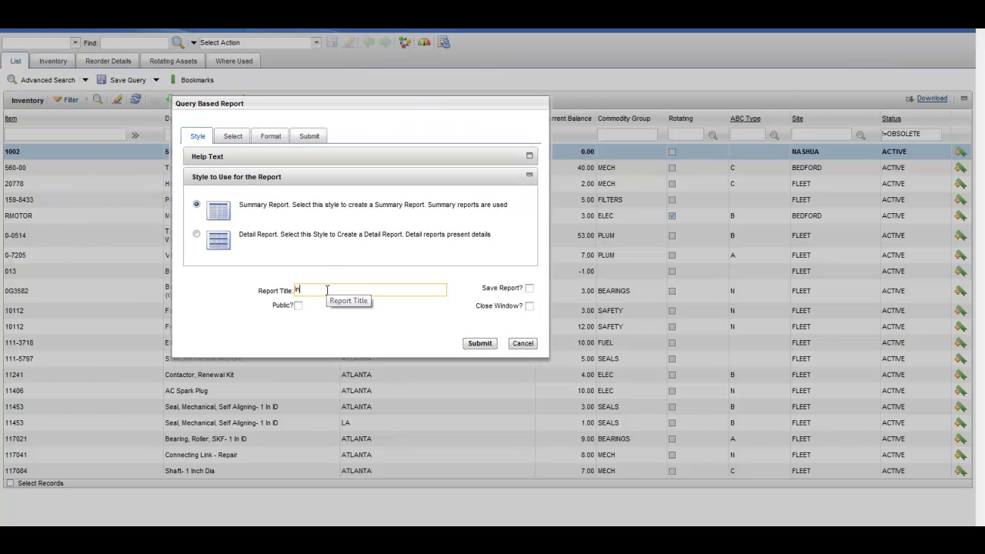
{"action": "type", "text": "ventory QBR"}
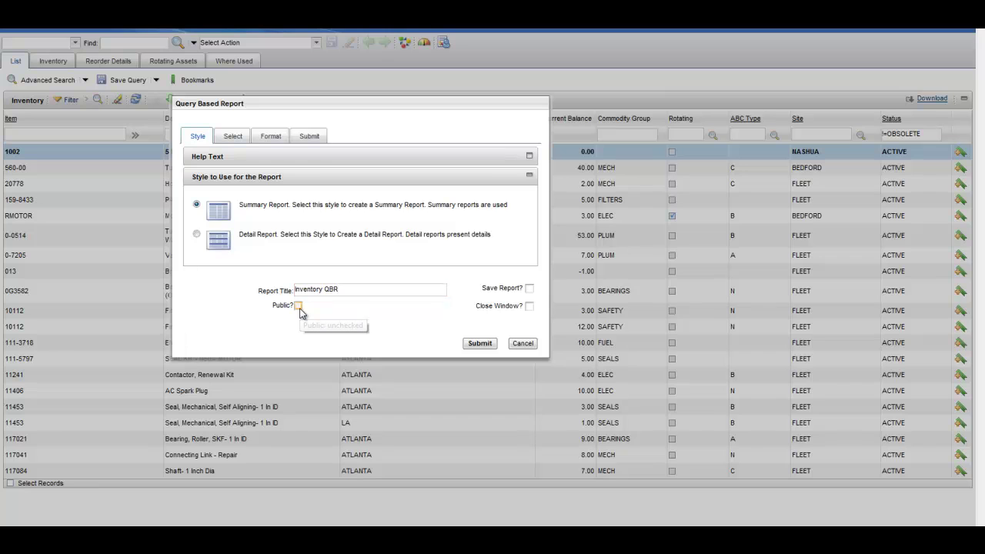
{"action": "left_click", "coordinate": [301, 306]}
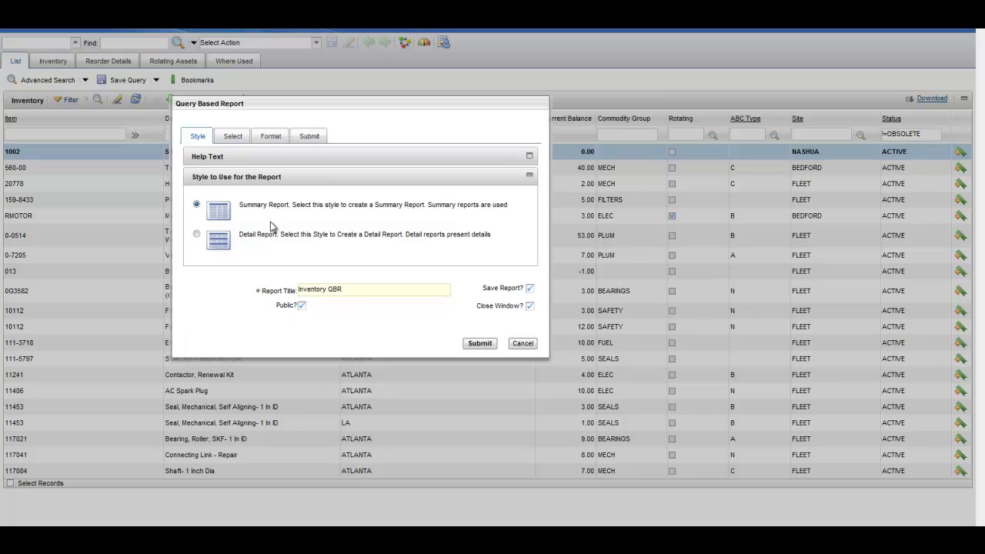
Add the Default Bin field from Inventory Details to the report's selected fields
{"action": "left_click", "coordinate": [233, 137]}
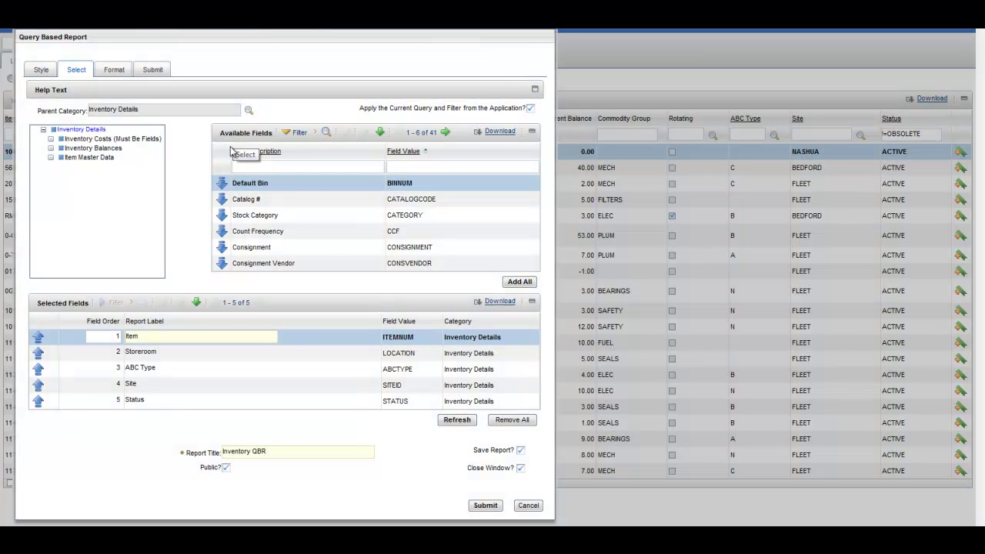
{"action": "left_click", "coordinate": [221, 186]}
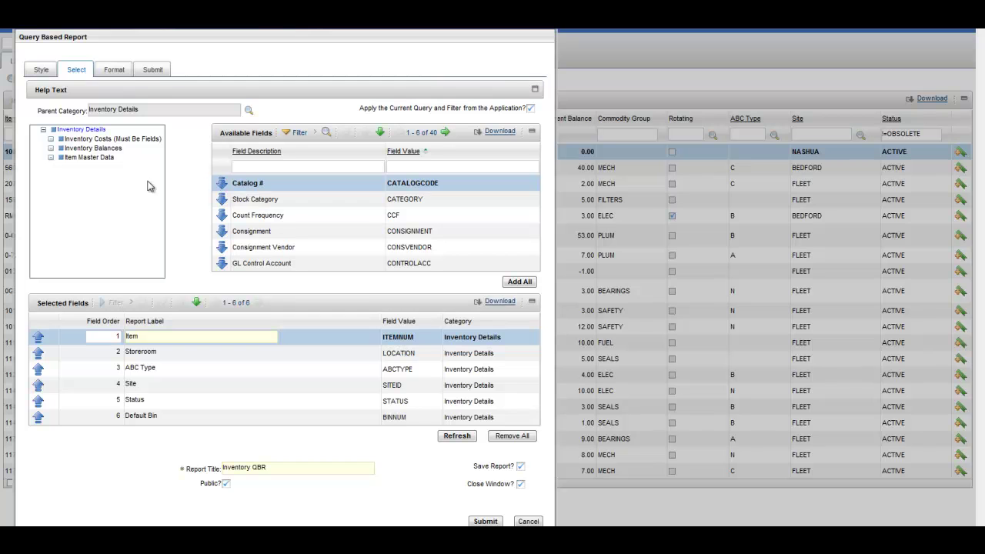
Add the Description field from Item Master Data to the report's selected fields and remove the Status field
{"action": "left_click", "coordinate": [64, 160]}
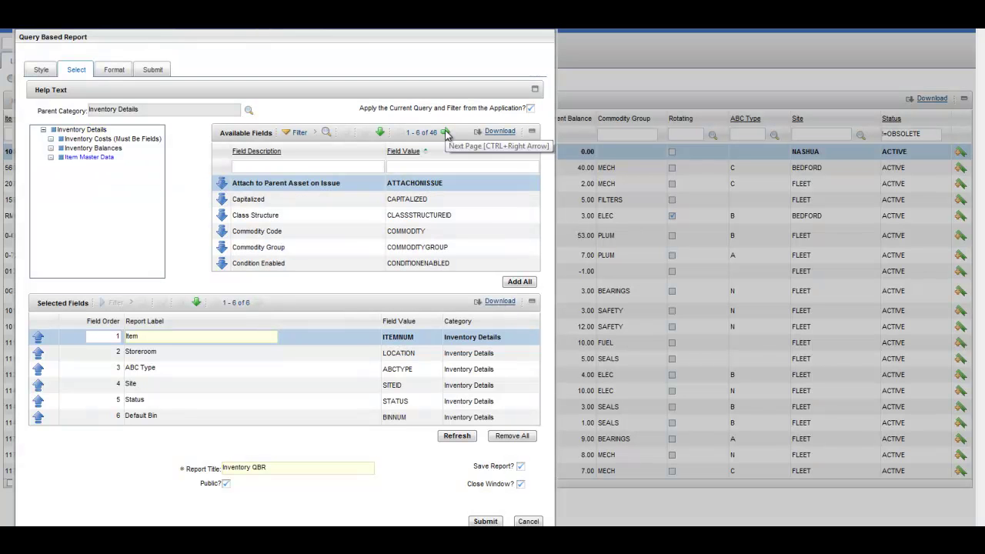
{"action": "left_click", "coordinate": [444, 132]}
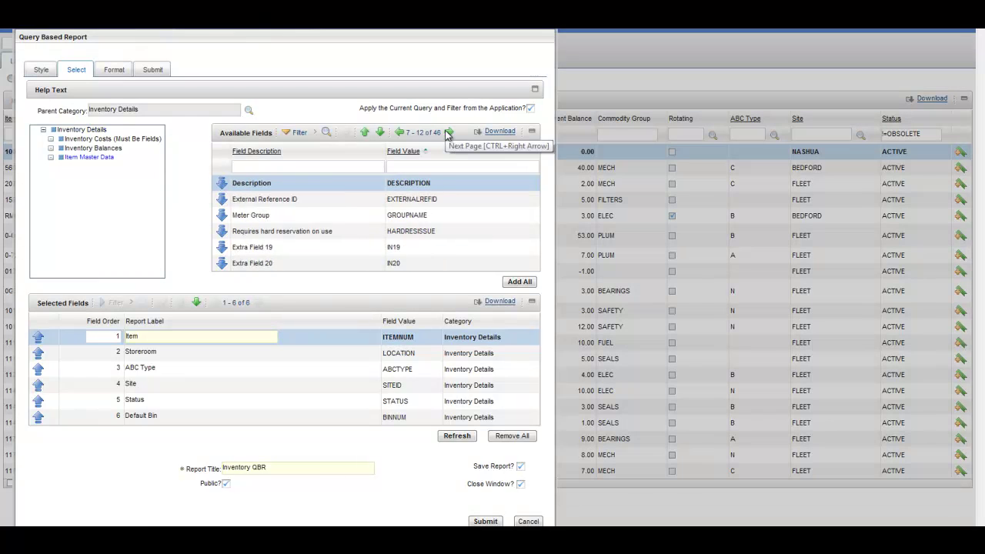
{"action": "left_click", "coordinate": [222, 184]}
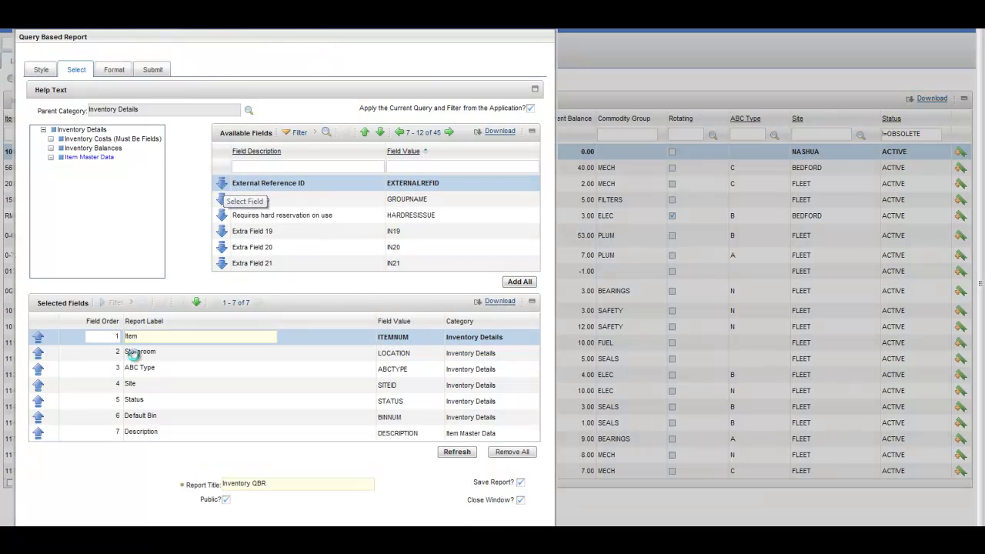
{"action": "left_click", "coordinate": [38, 403]}
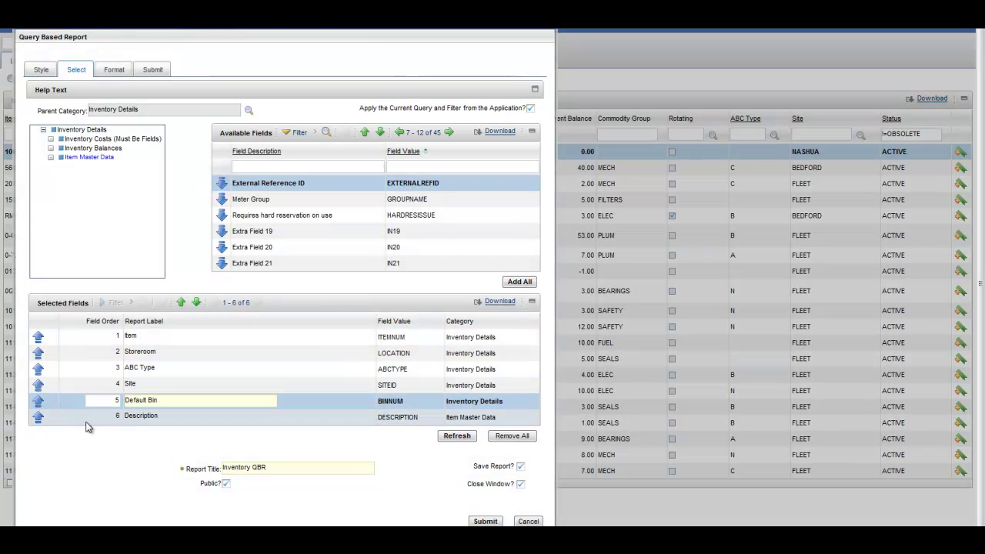
Set the field order to 1 for Site, 3 for Default Bin, 4 for Item, 5 for Description and 6 for ABC Type
{"action": "left_click", "coordinate": [114, 384]}
{"action": "type", "text": "1"}
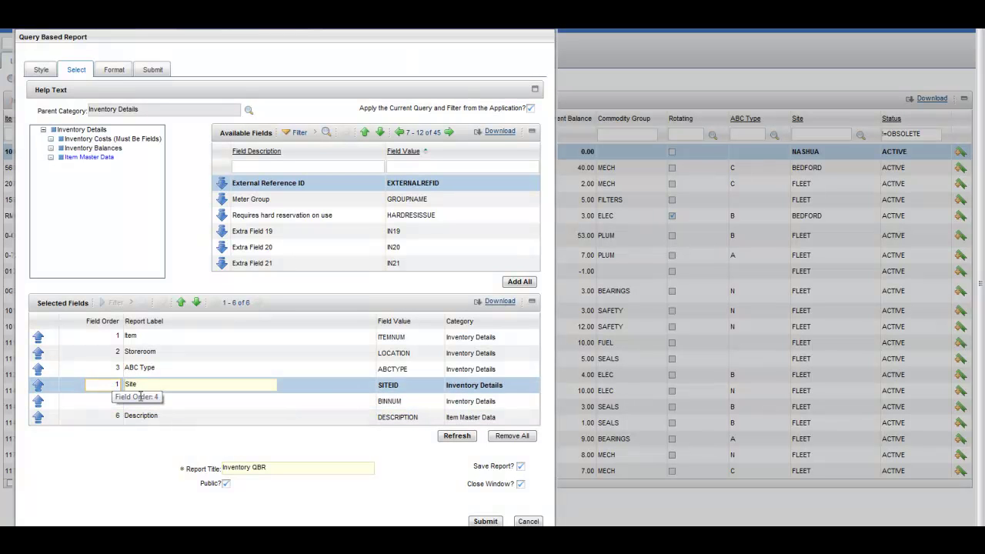
{"action": "left_click", "coordinate": [114, 353]}
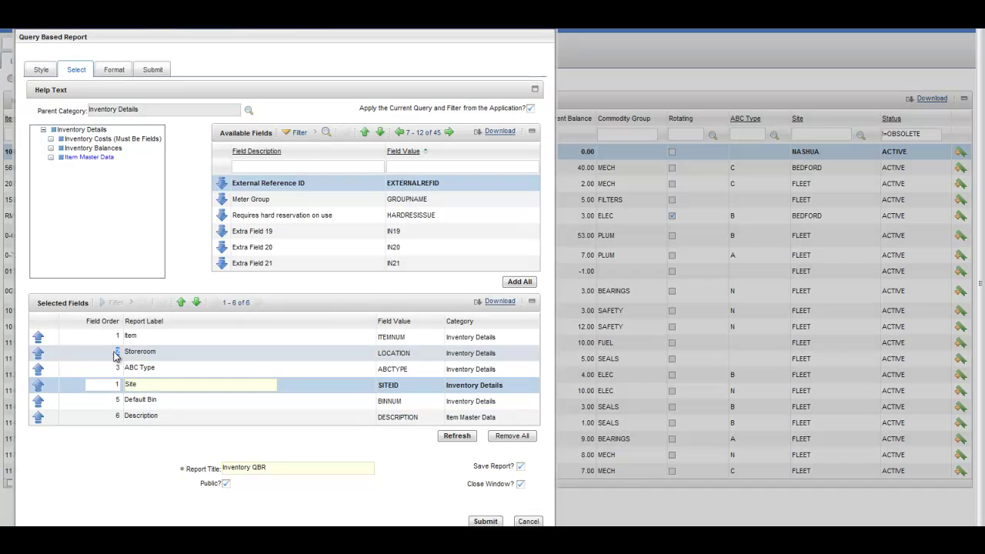
{"action": "left_click", "coordinate": [116, 401]}
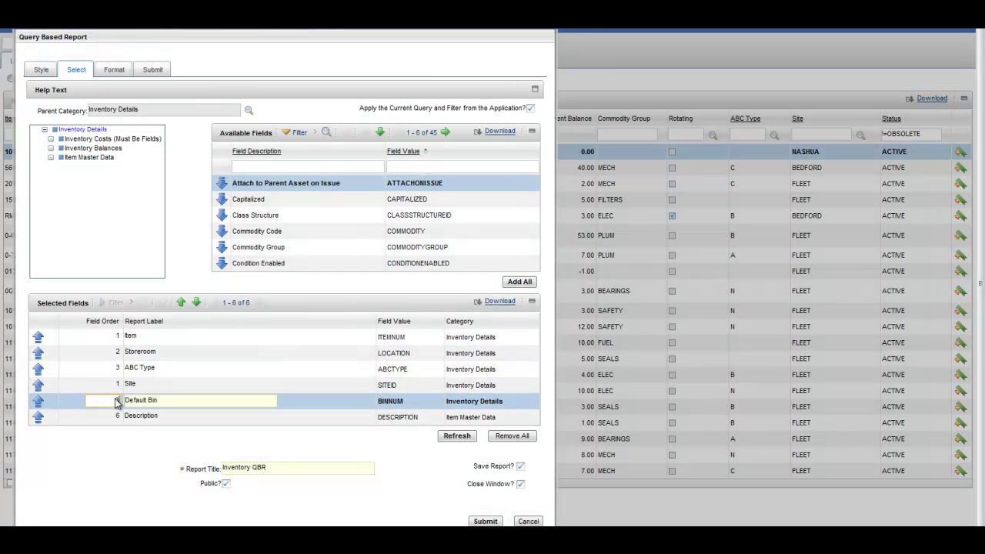
{"action": "type", "text": "3"}
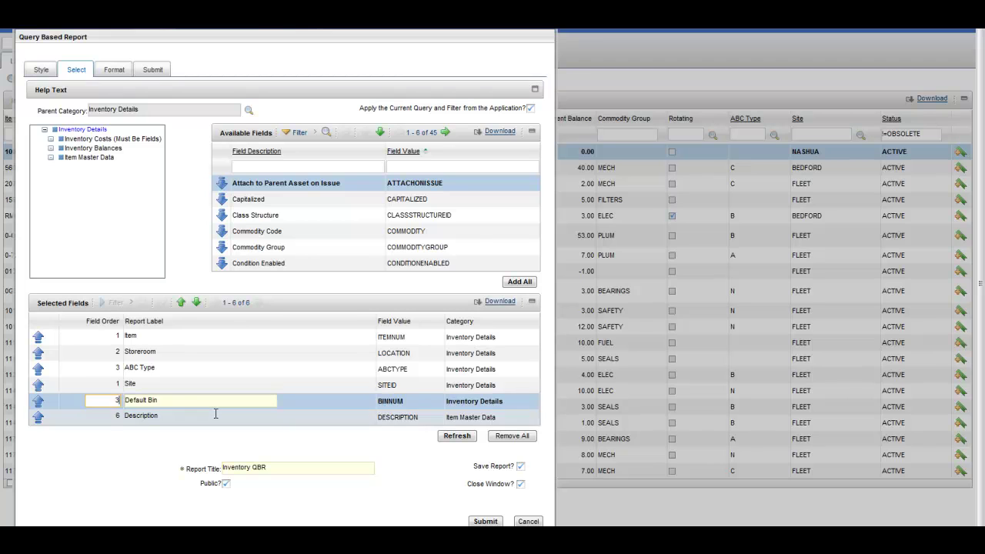
{"action": "left_click", "coordinate": [116, 339]}
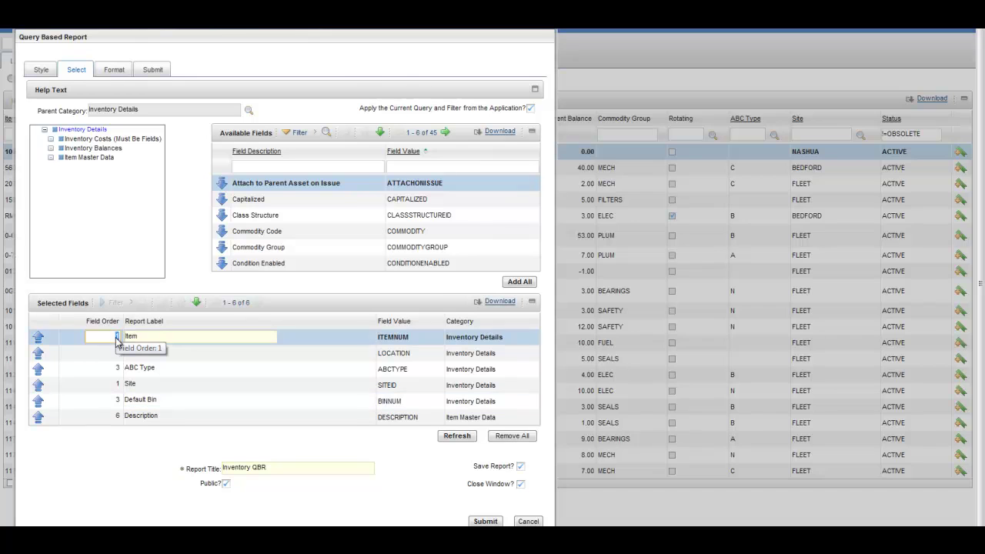
{"action": "type", "text": "4"}
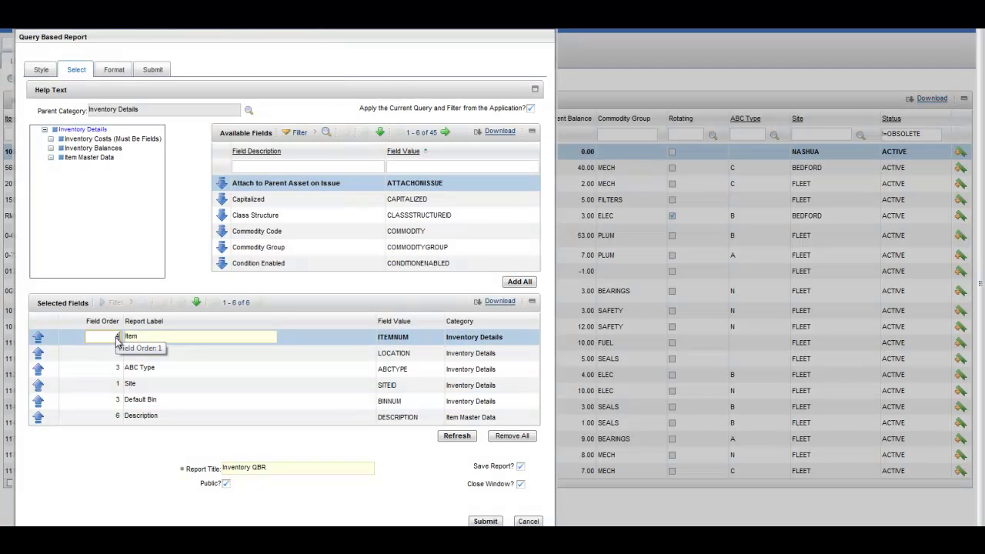
{"action": "left_click", "coordinate": [115, 416]}
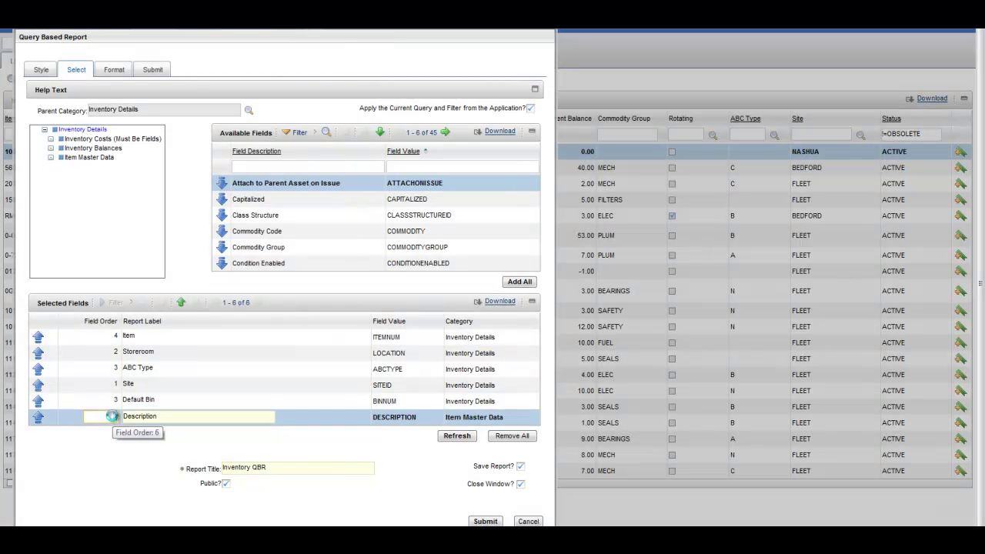
{"action": "type", "text": "5"}
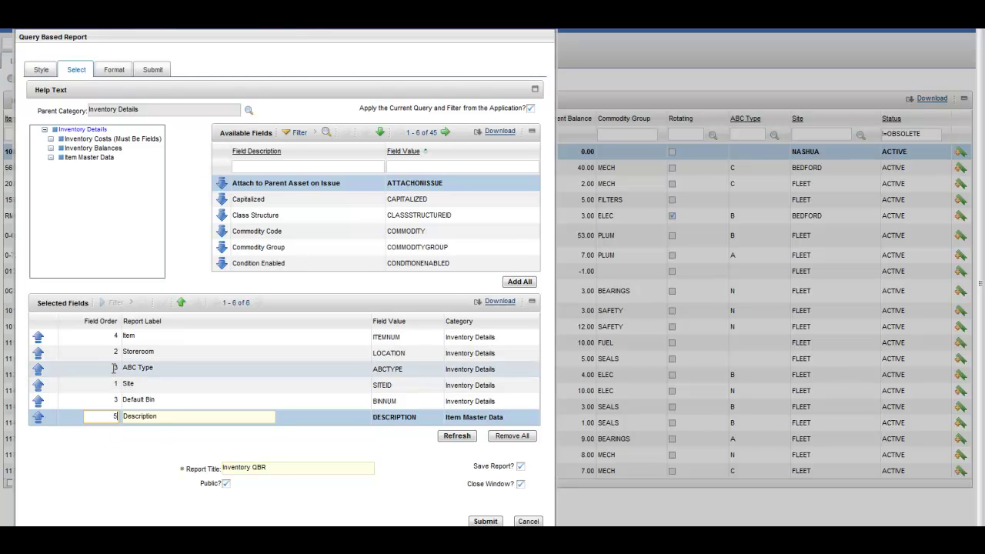
{"action": "left_click", "coordinate": [115, 368]}
{"action": "type", "text": "6"}
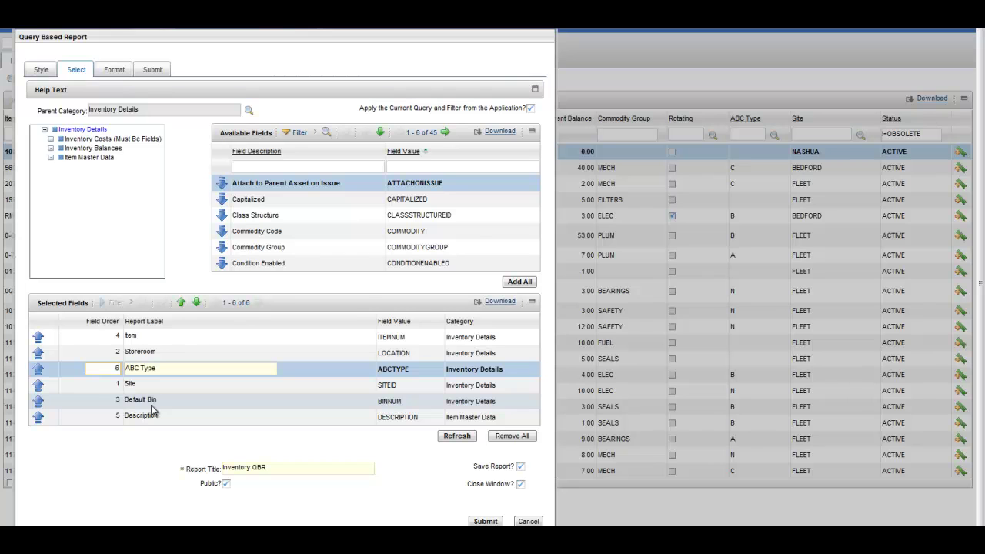
{"action": "left_click", "coordinate": [114, 70]}
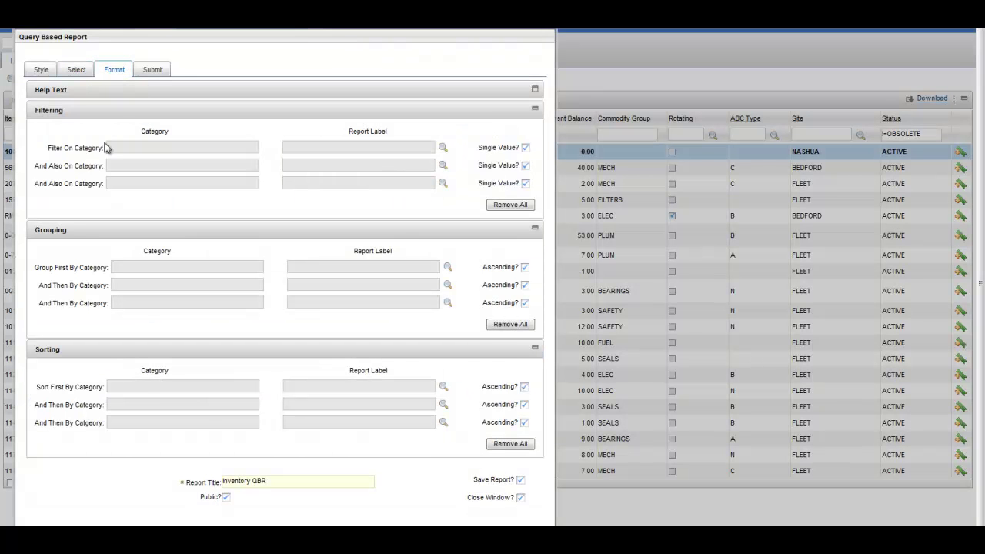
{"action": "left_click", "coordinate": [447, 270]}
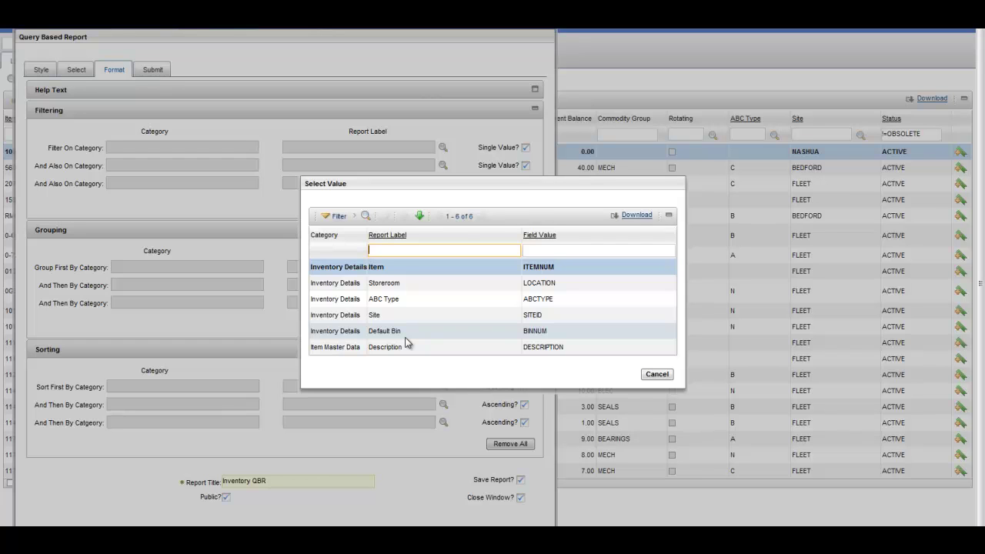
{"action": "left_click", "coordinate": [657, 375]}
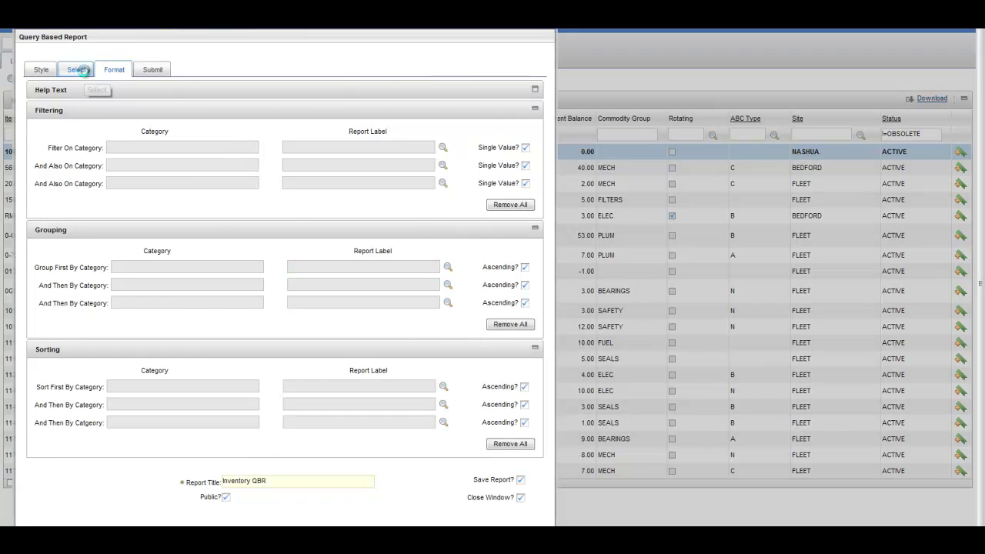
Refresh the selected fields into their new field order and check the order in the grouping field choices
{"action": "left_click", "coordinate": [81, 69]}
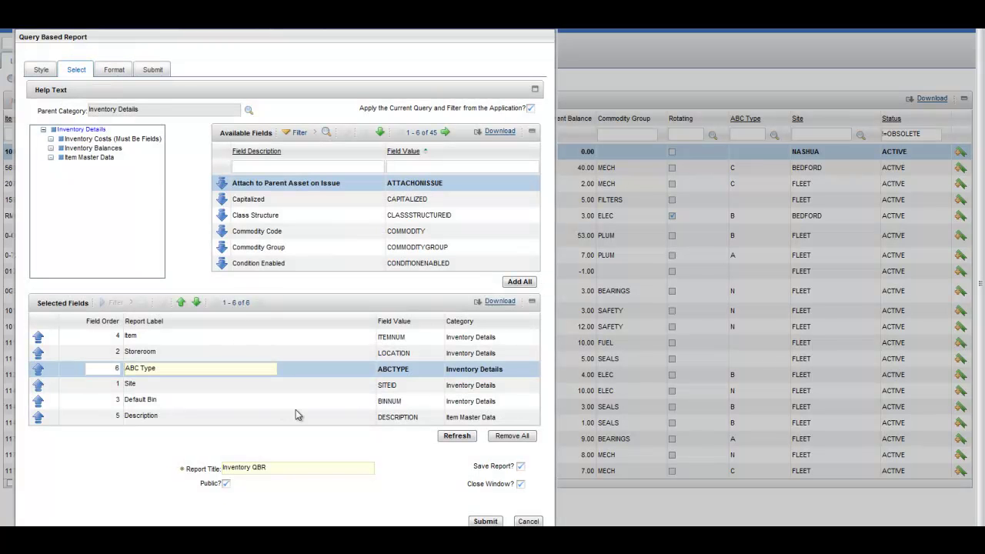
{"action": "left_click", "coordinate": [457, 437]}
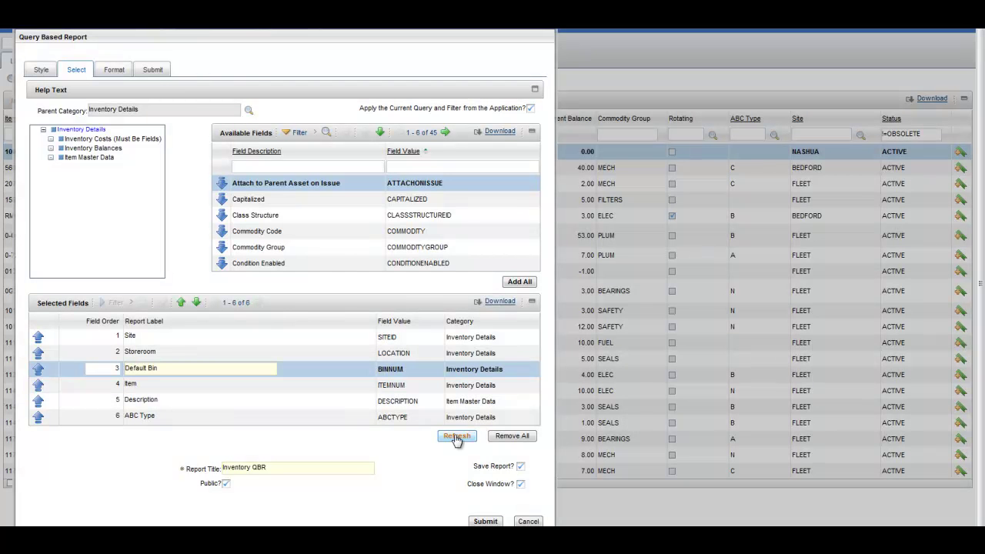
{"action": "left_click", "coordinate": [114, 70]}
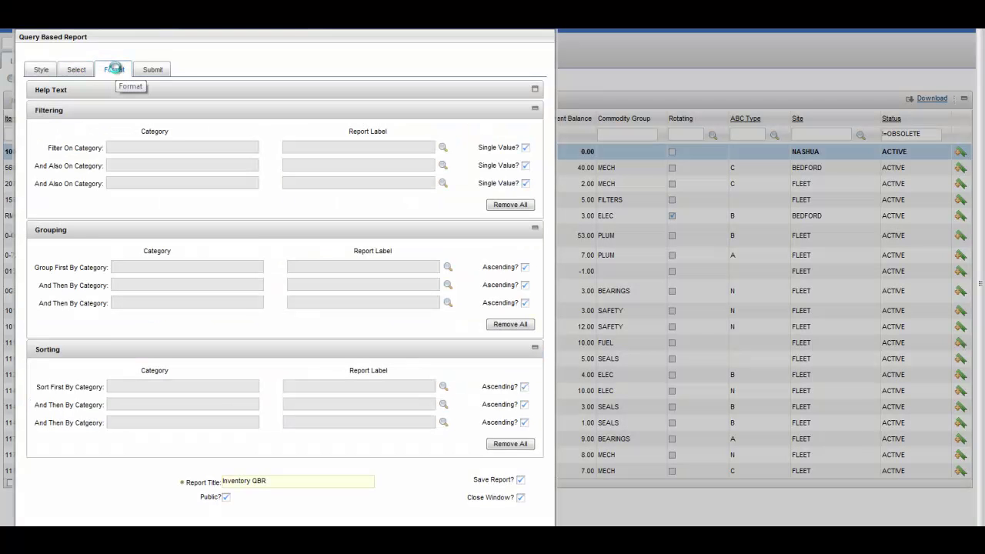
{"action": "left_click", "coordinate": [447, 267]}
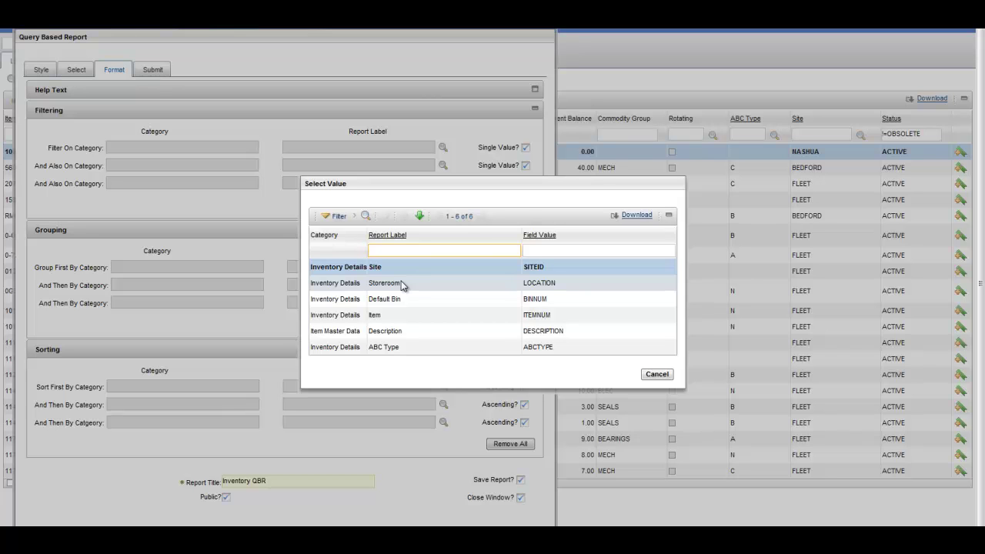
{"action": "left_click", "coordinate": [660, 375]}
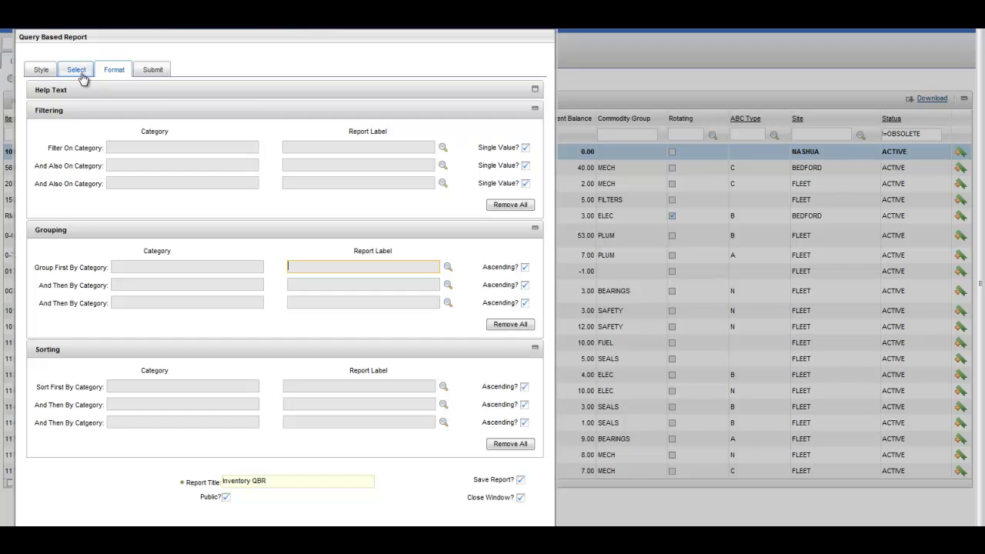
Turn off applying the application's current query and filter to the report
{"action": "left_click", "coordinate": [77, 70]}
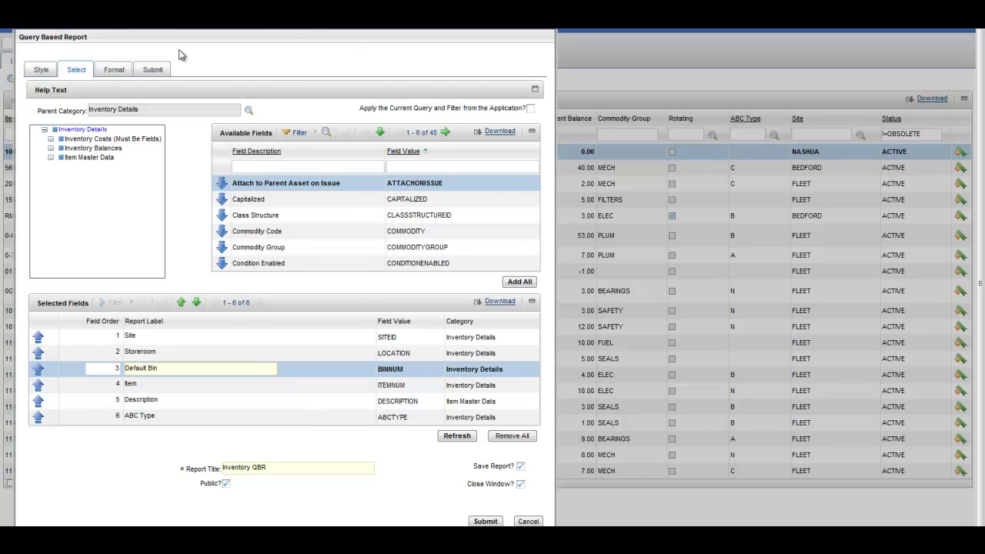
Filter the report on Site, Storeroom and Default Bin, with the Single Value option disabled for Site
{"action": "left_click", "coordinate": [116, 70]}
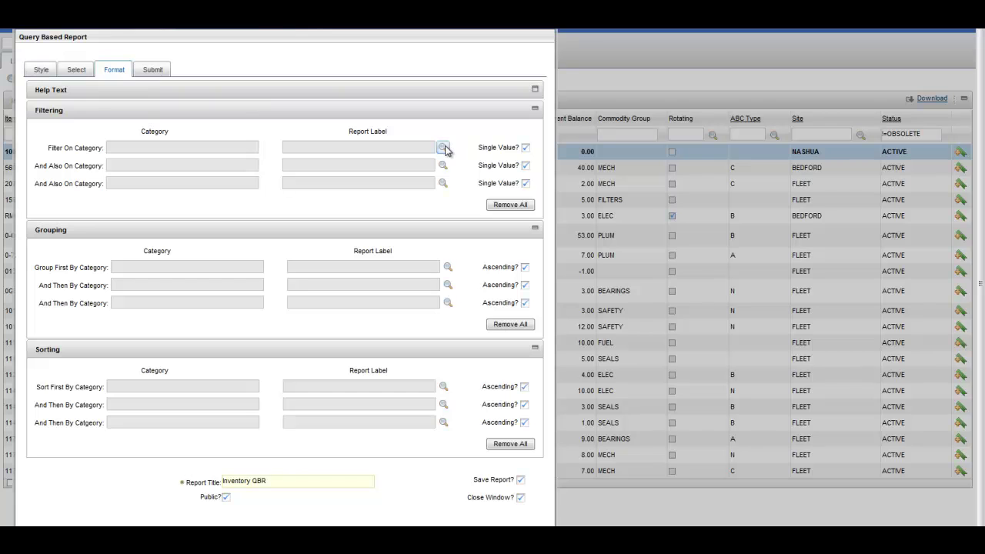
{"action": "left_click", "coordinate": [444, 148]}
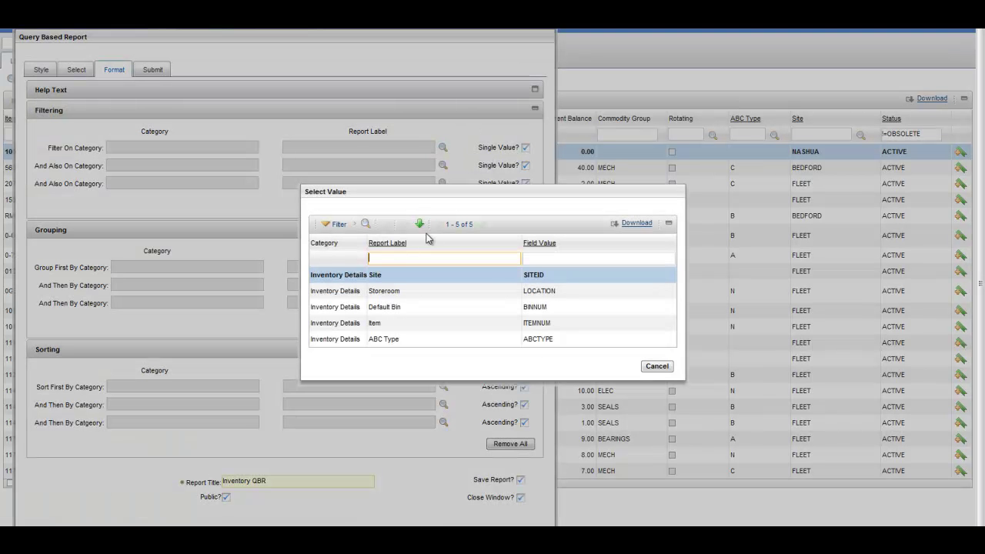
{"action": "left_click", "coordinate": [380, 274]}
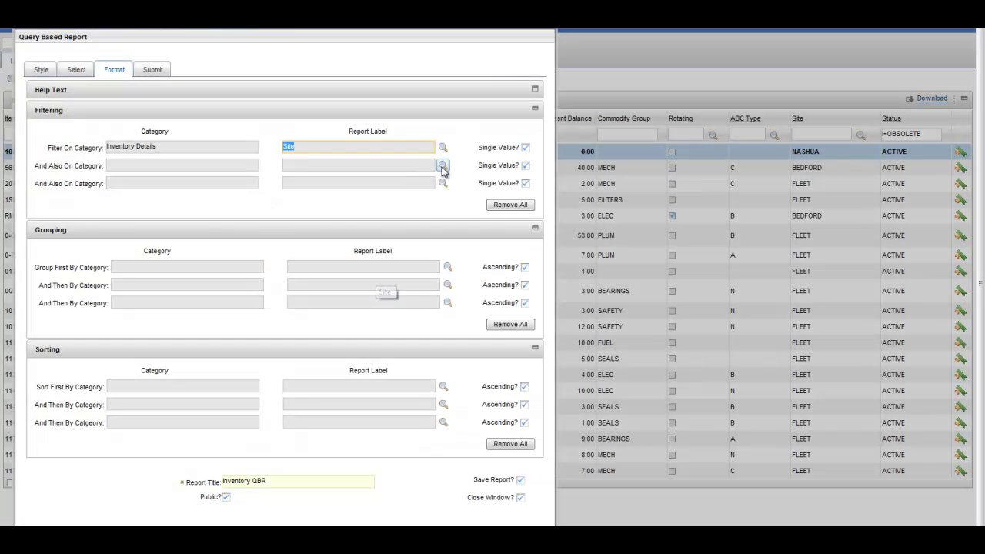
{"action": "left_click", "coordinate": [443, 166]}
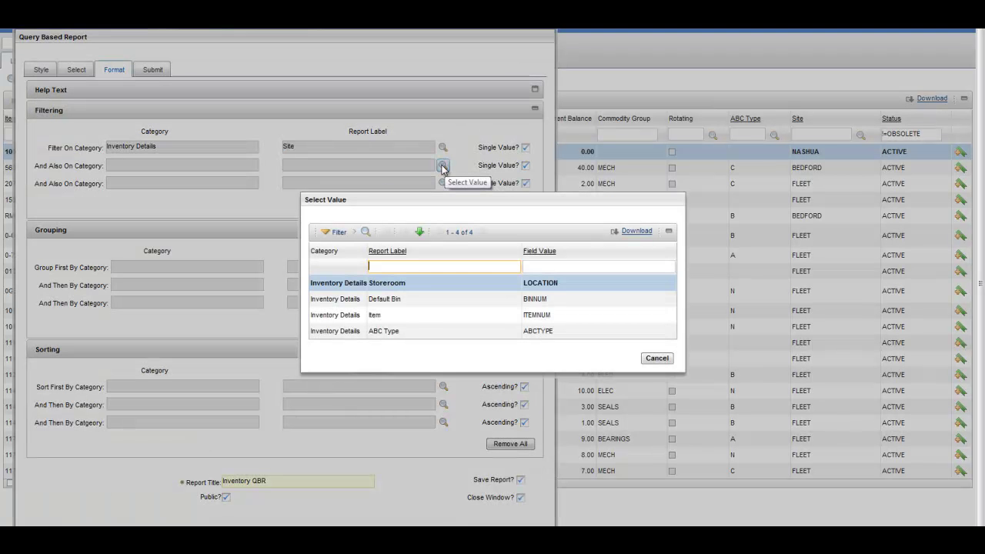
{"action": "left_click", "coordinate": [387, 283]}
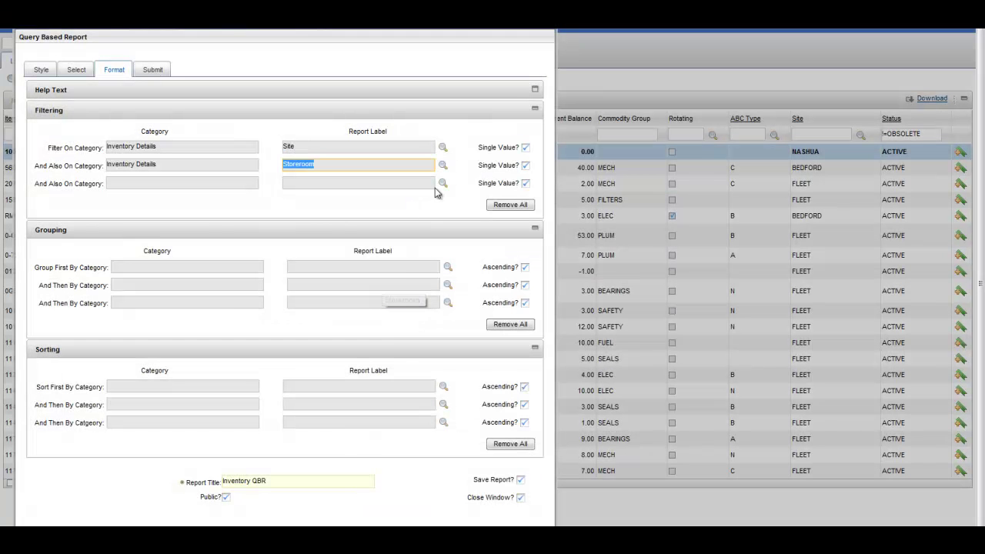
{"action": "left_click", "coordinate": [442, 184]}
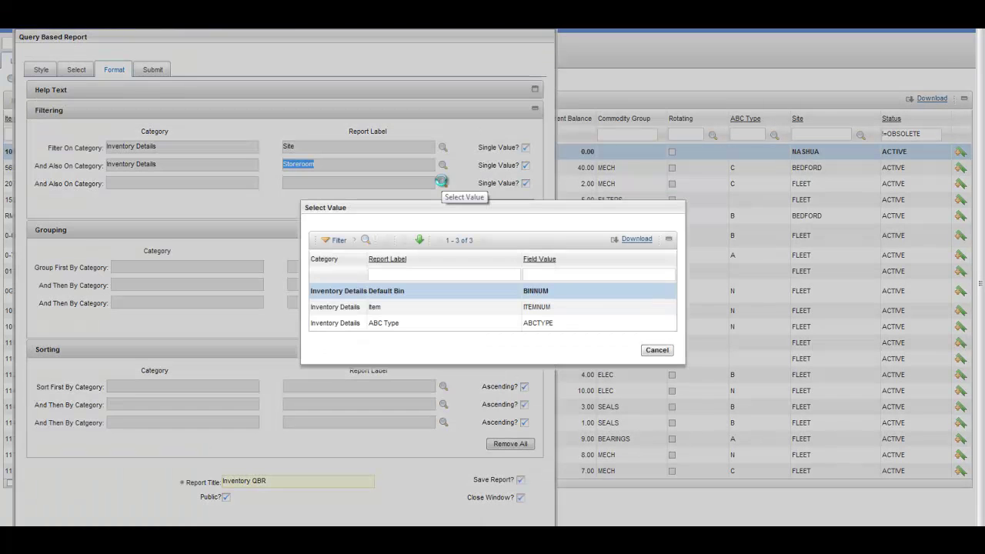
{"action": "left_click", "coordinate": [375, 290]}
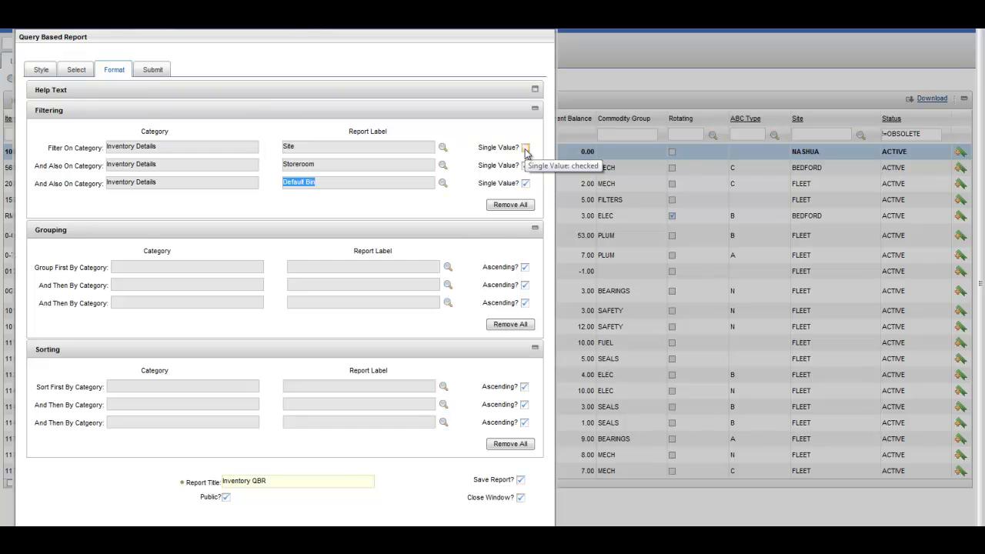
{"action": "left_click", "coordinate": [525, 149]}
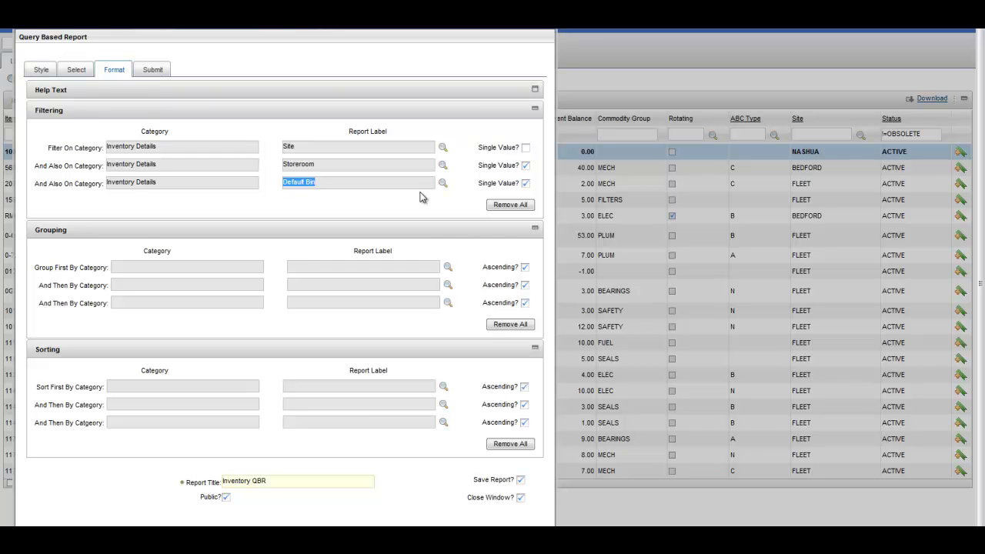
Group the report by Site in descending order, then by Storeroom and Default Bin in ascending order
{"action": "left_click", "coordinate": [447, 268]}
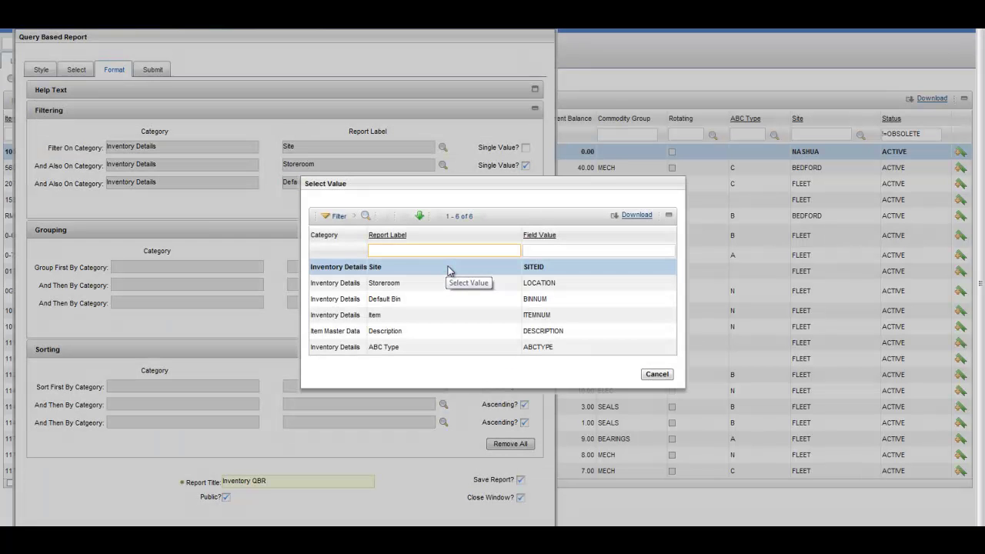
{"action": "left_click", "coordinate": [378, 269]}
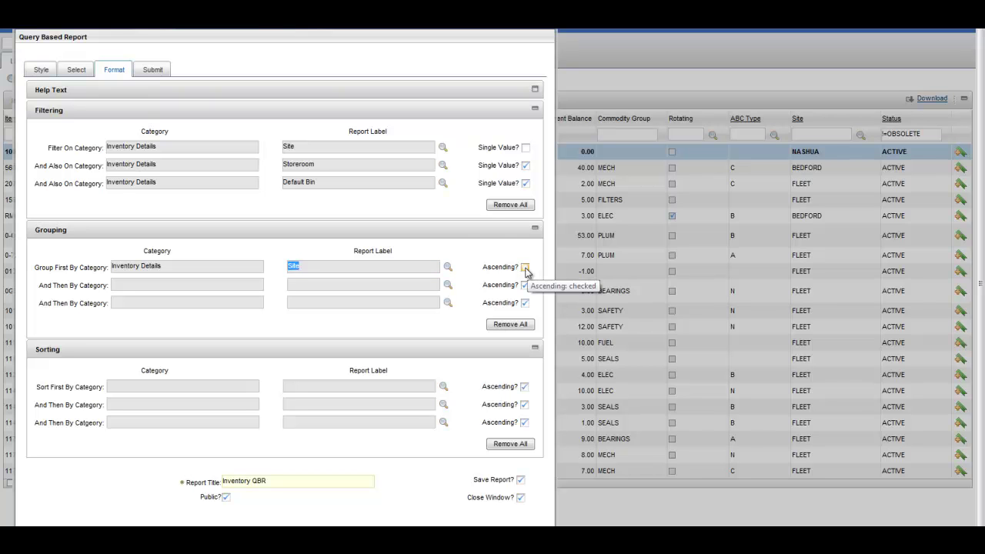
{"action": "left_click", "coordinate": [447, 286]}
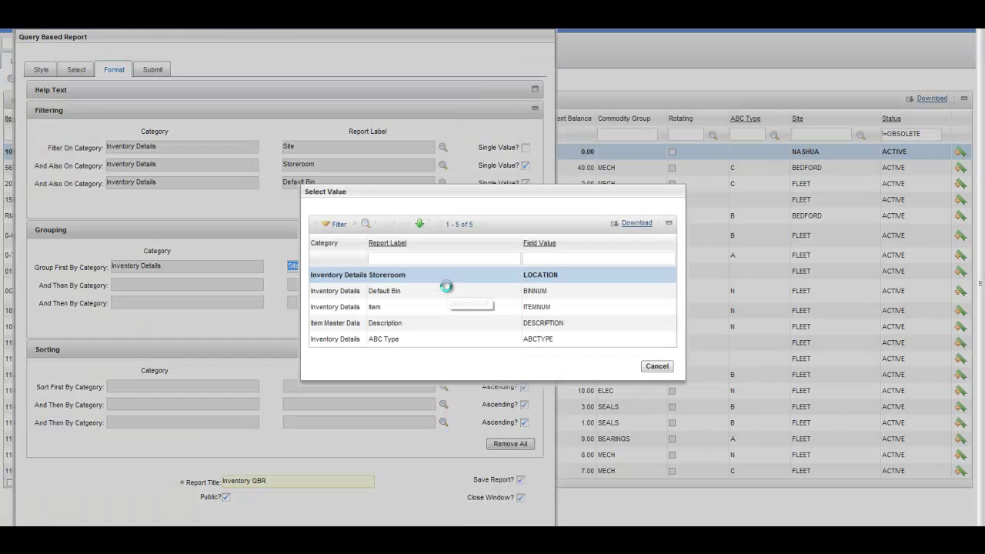
{"action": "left_click", "coordinate": [396, 275]}
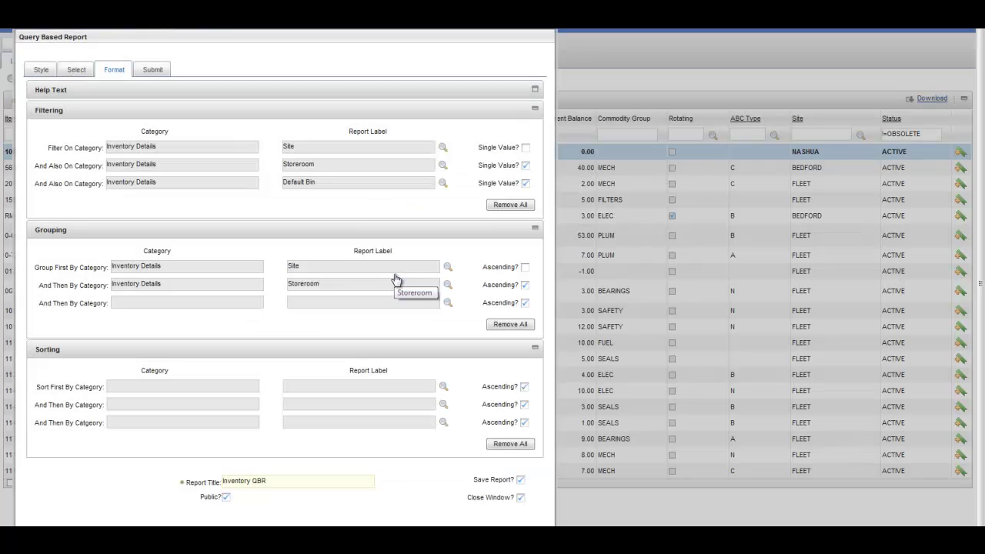
{"action": "left_click", "coordinate": [448, 304]}
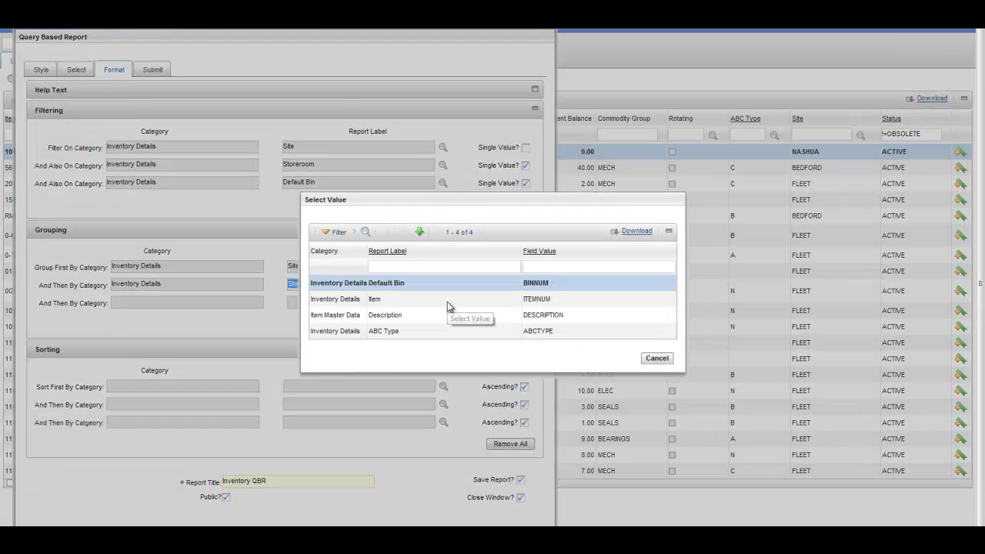
{"action": "left_click", "coordinate": [391, 283]}
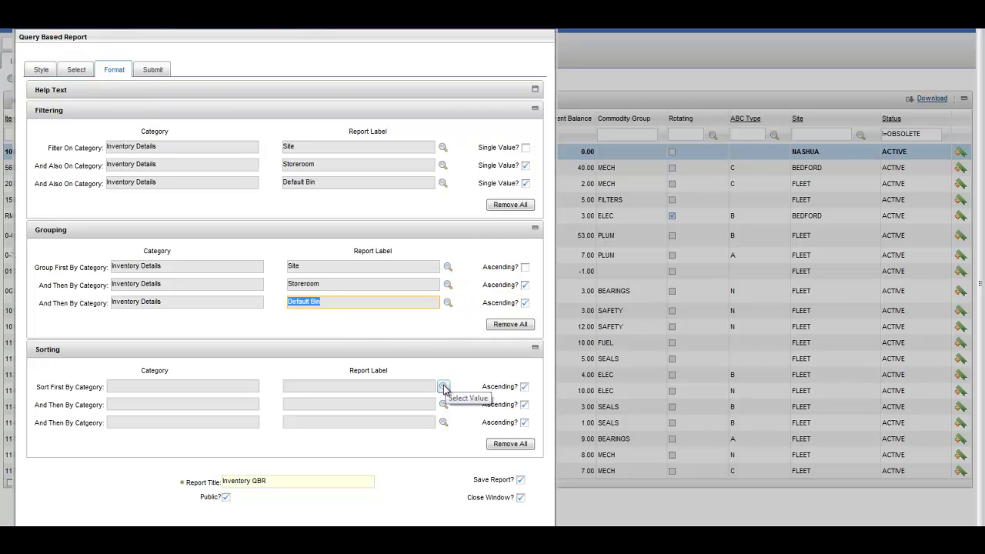
Sort the report first by the Item Master Data Description in ascending order and submit the report
{"action": "left_click", "coordinate": [443, 387]}
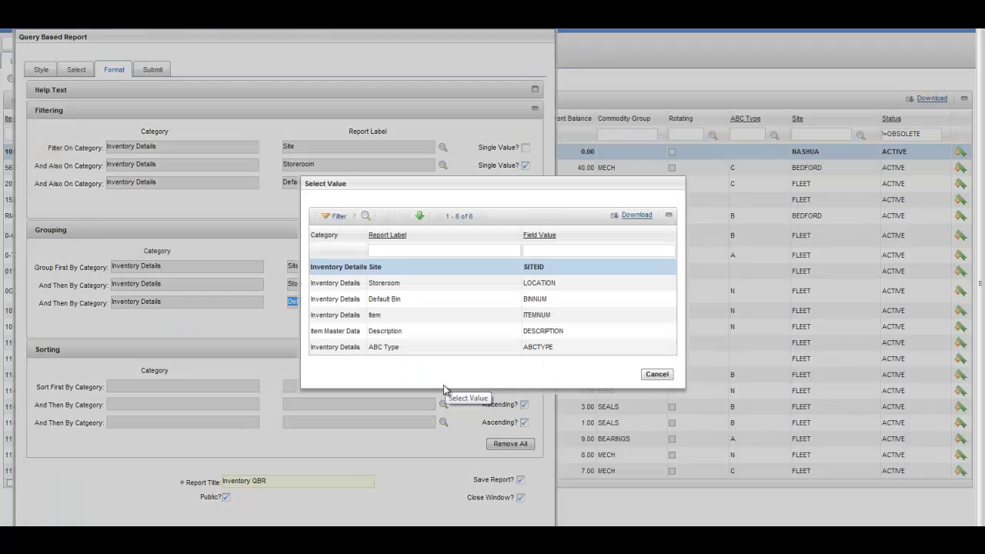
{"action": "left_click", "coordinate": [377, 332]}
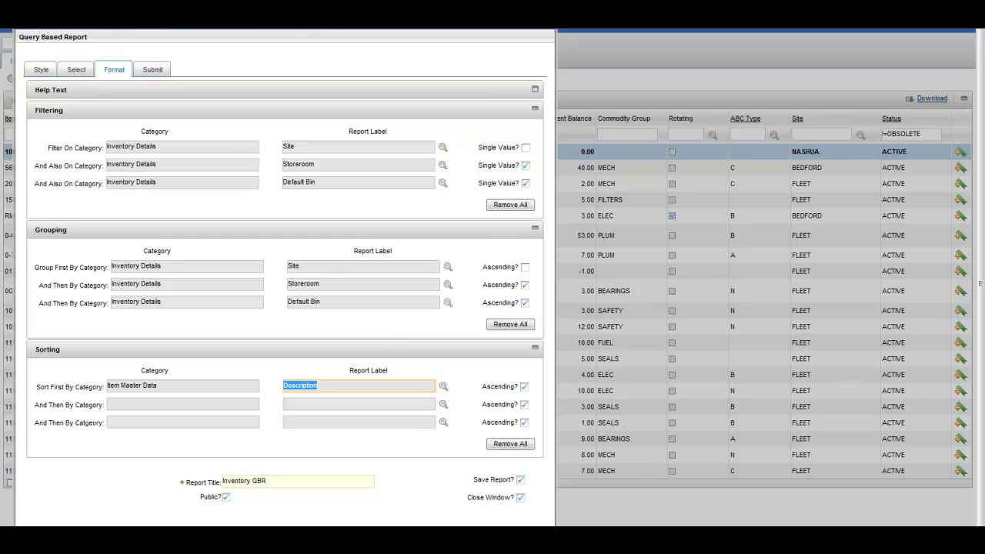
{"action": "key", "text": "Return"}
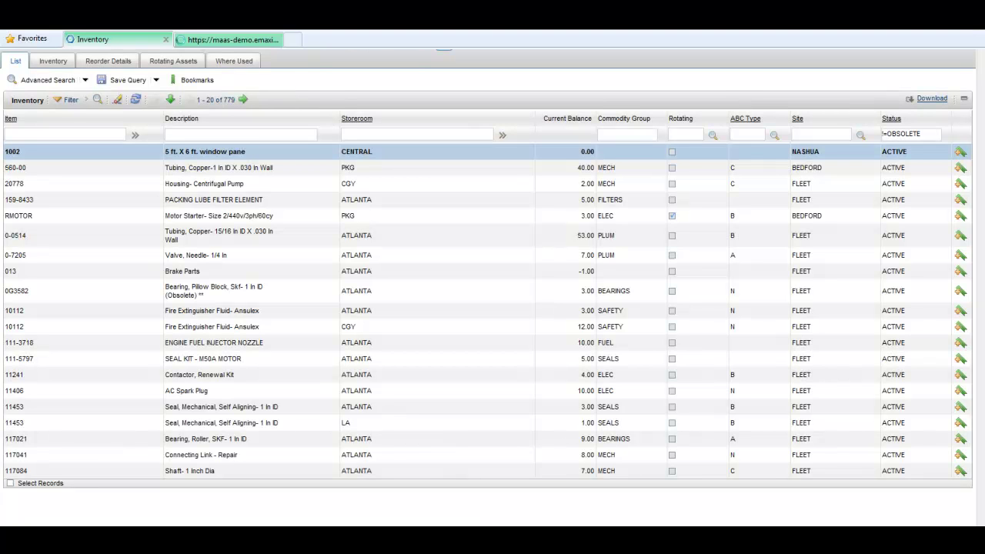
View and close the generated report, and open the request page of the saved Inventory QBR report from the Inventory reports list
{"action": "left_click", "coordinate": [212, 43]}
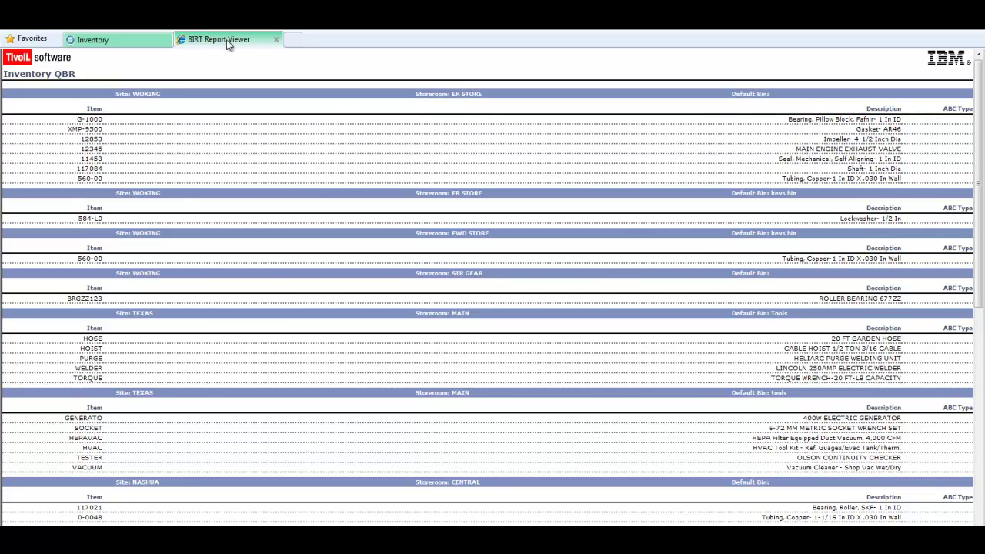
{"action": "left_click", "coordinate": [276, 40]}
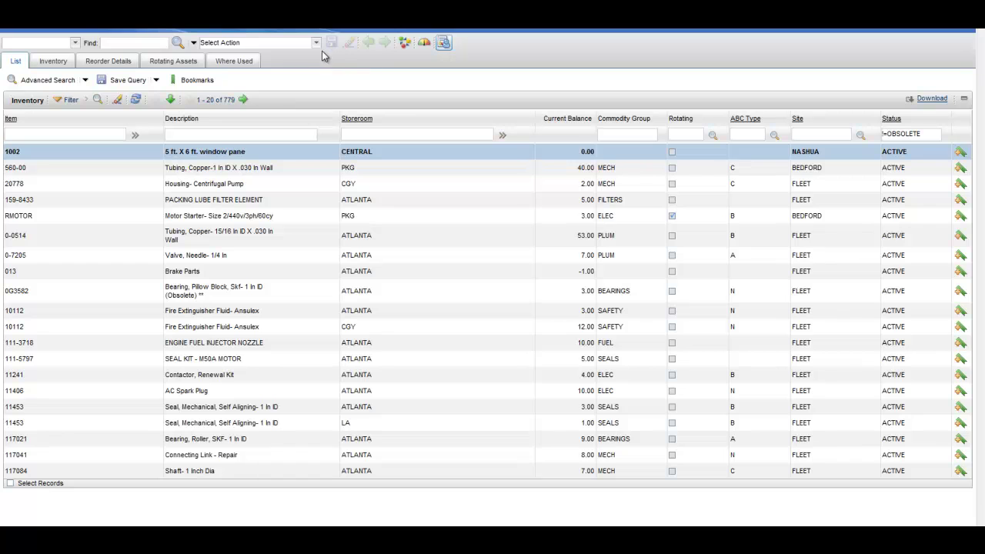
{"action": "left_click", "coordinate": [316, 43]}
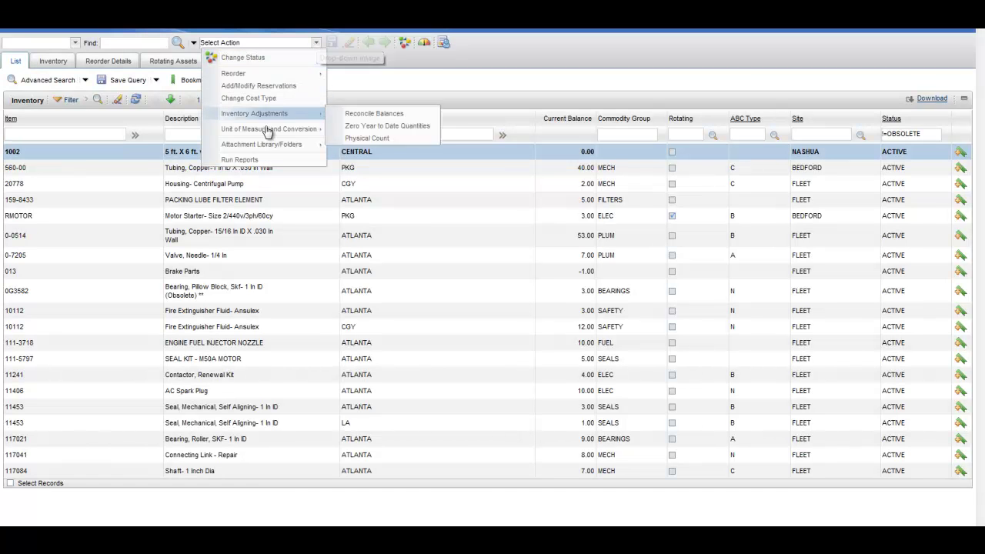
{"action": "left_click", "coordinate": [241, 160]}
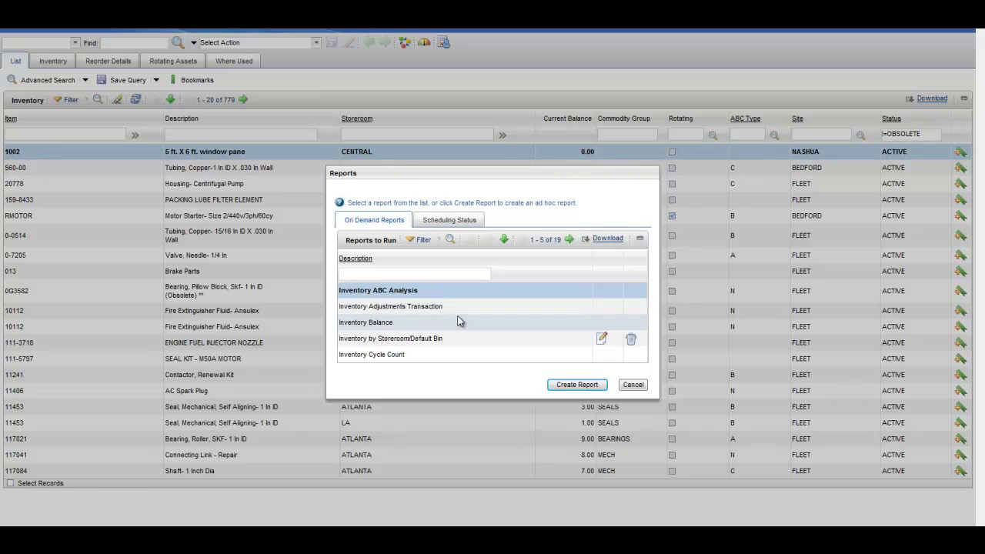
{"action": "left_click", "coordinate": [570, 240]}
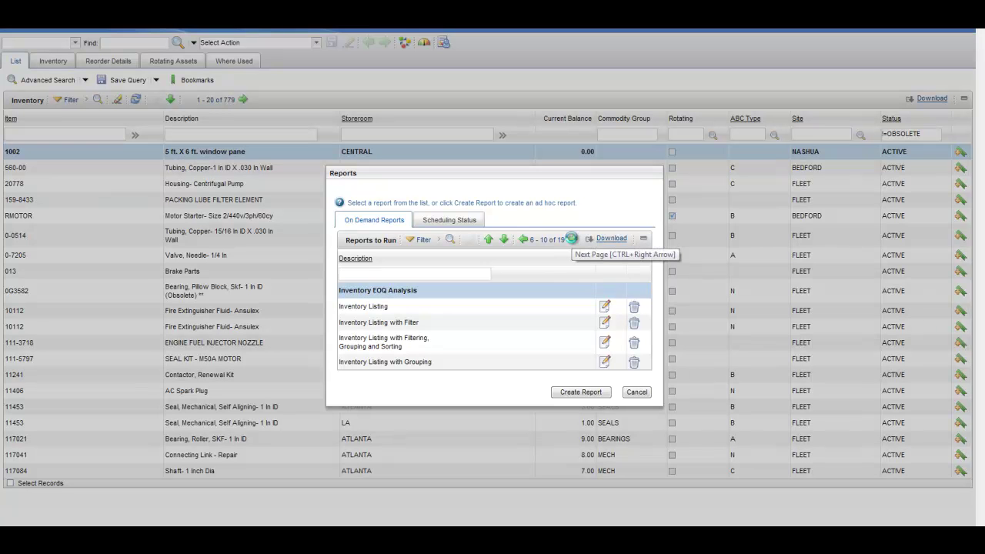
{"action": "left_click", "coordinate": [572, 241]}
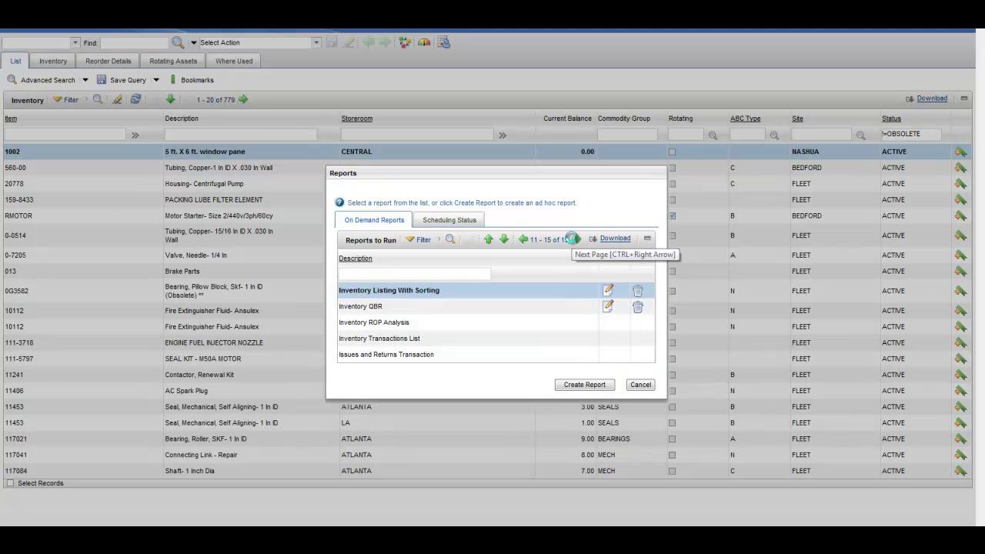
{"action": "left_click", "coordinate": [373, 308]}
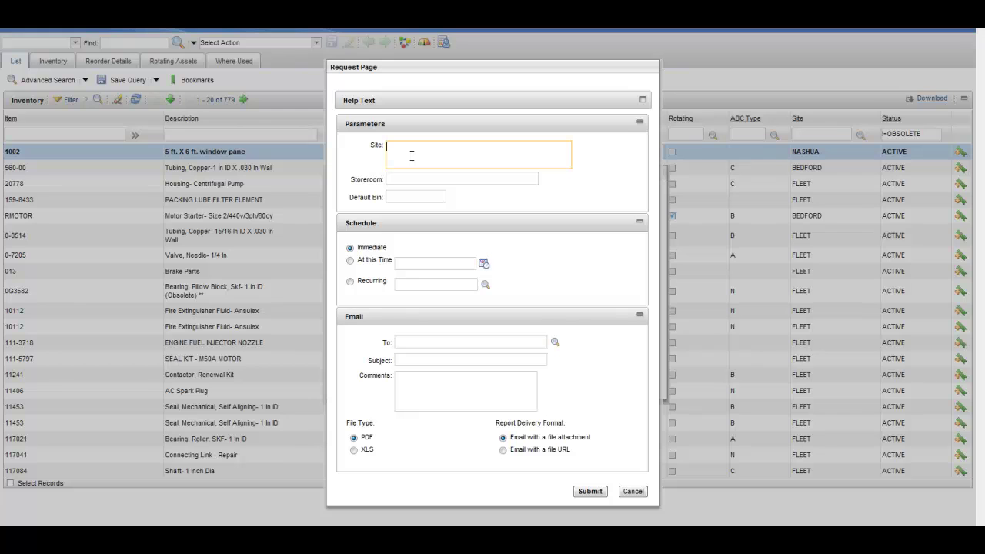
Run the report immediately for sites NASHUA, FLEET and BEDFORD with storeroom central, and bring up its output
{"action": "type", "text": "nashua,fleet,bedford"}
{"action": "left_click", "coordinate": [410, 181]}
{"action": "type", "text": "central"}
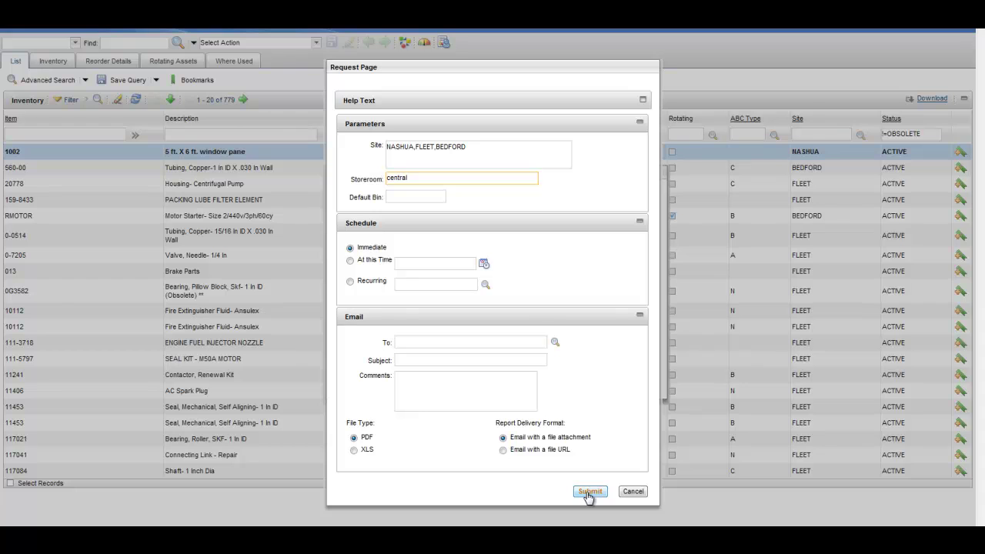
{"action": "left_click", "coordinate": [589, 491]}
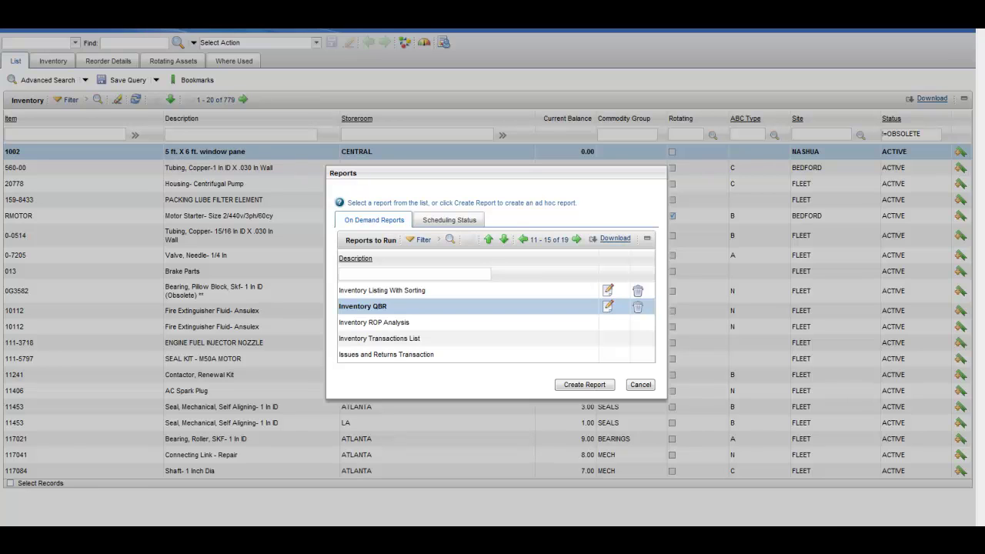
{"action": "left_click", "coordinate": [196, 38]}
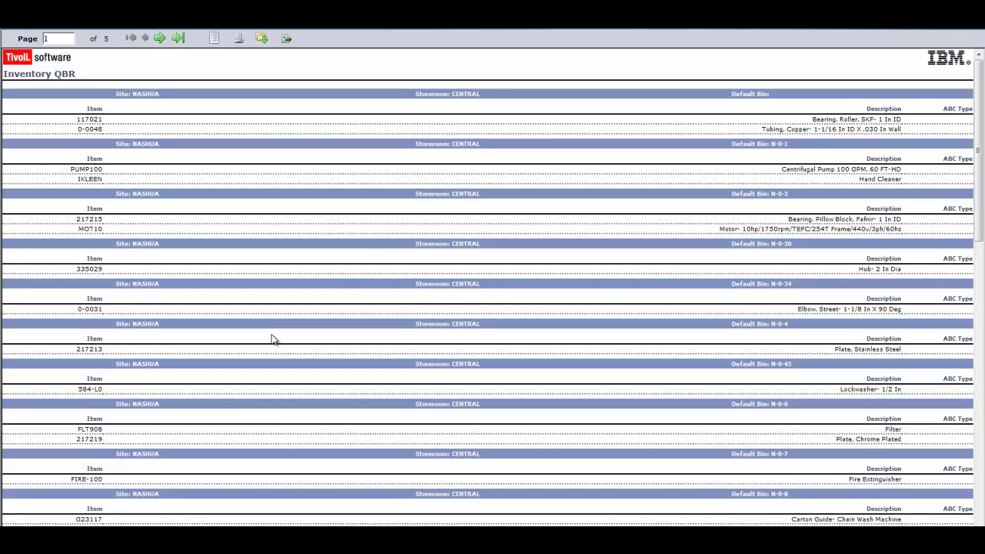
Page through the Inventory QBR output to its last page, examining the site, storeroom and bin grouping and the item sorting
{"action": "left_click", "coordinate": [162, 39]}
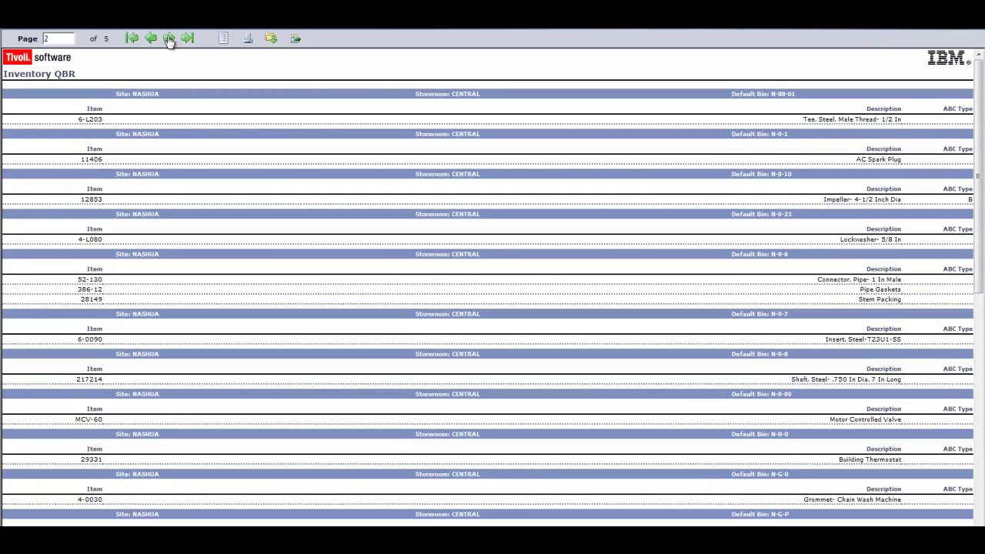
{"action": "left_click", "coordinate": [169, 39]}
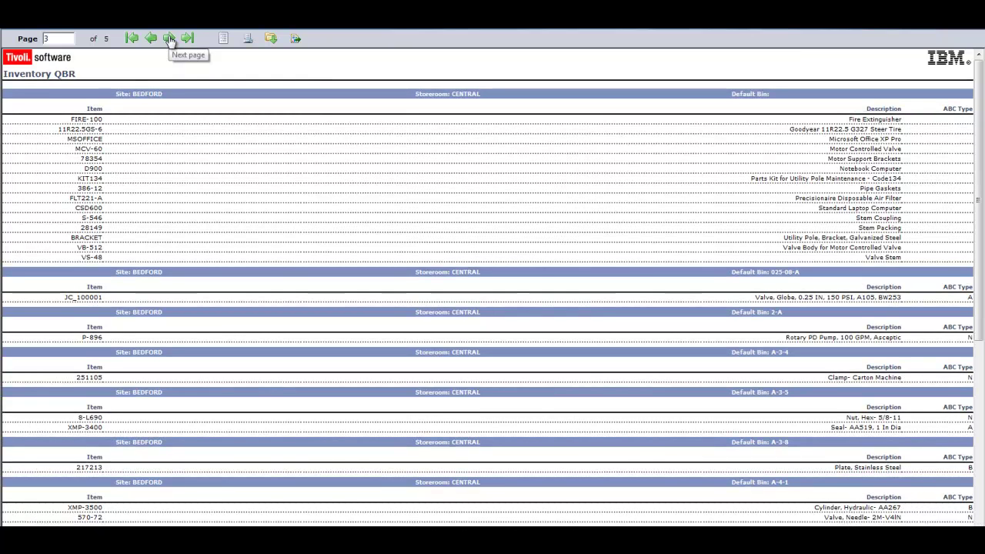
{"action": "left_click", "coordinate": [152, 39]}
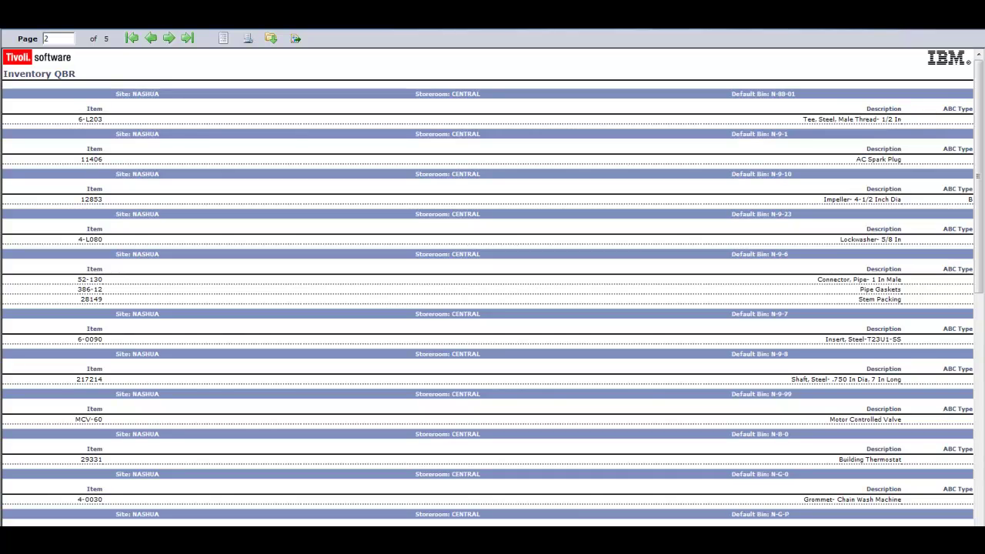
{"action": "mouse_move", "coordinate": [982, 271]}
{"action": "left_mouse_down"}
{"action": "mouse_move", "coordinate": [982, 530]}
{"action": "mouse_move", "coordinate": [982, 265]}
{"action": "left_mouse_up"}
{"action": "left_click", "coordinate": [187, 38]}
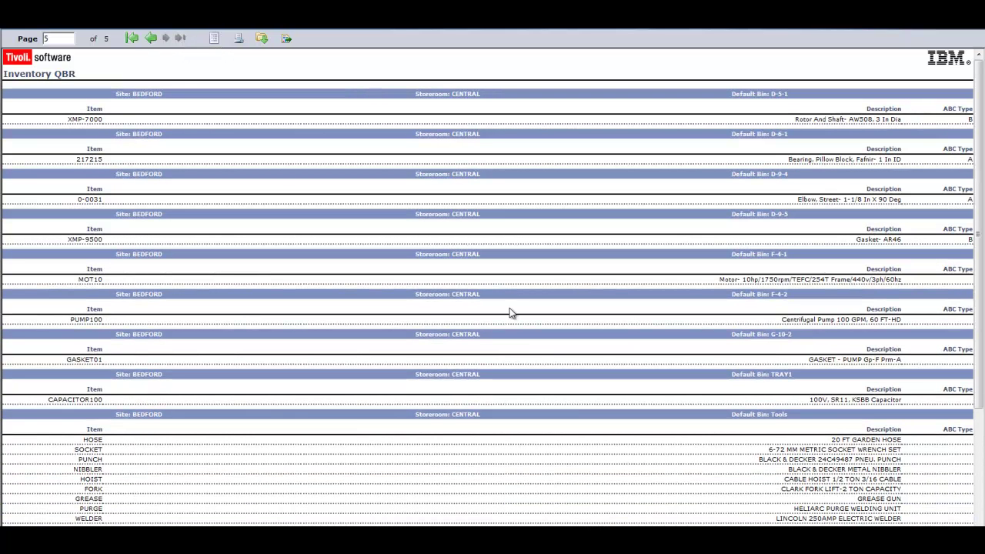
{"action": "scroll", "coordinate": [980, 466], "scroll_direction": "down", "scroll_amount": 5}
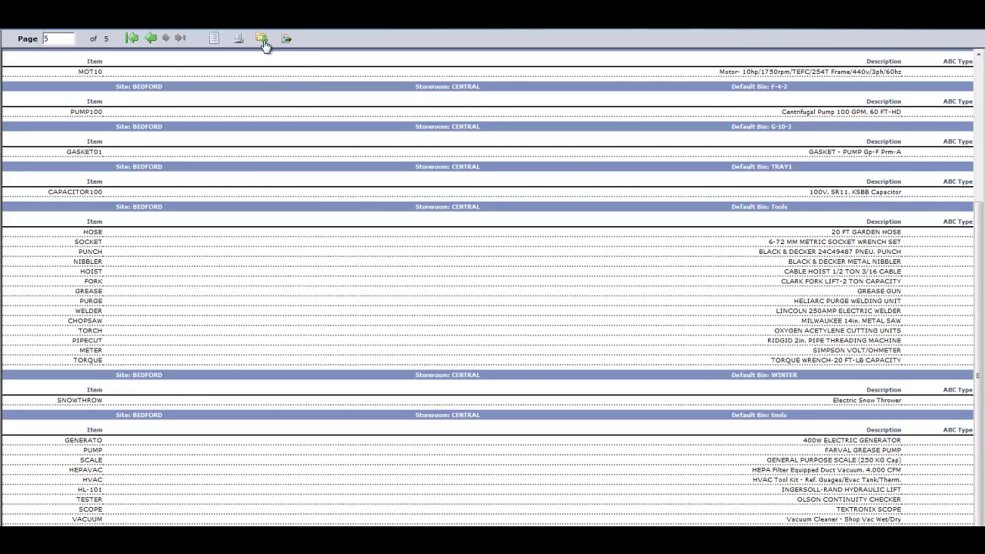
Export all columns of the report's result set as a comma-separated UTF-8 CSV file and open it in Excel
{"action": "left_click", "coordinate": [262, 39]}
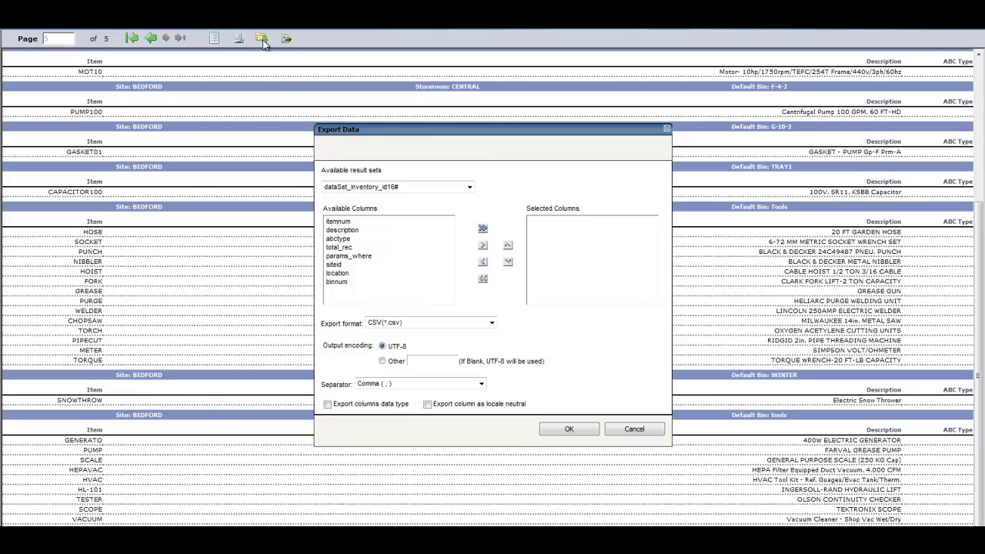
{"action": "left_click", "coordinate": [482, 230]}
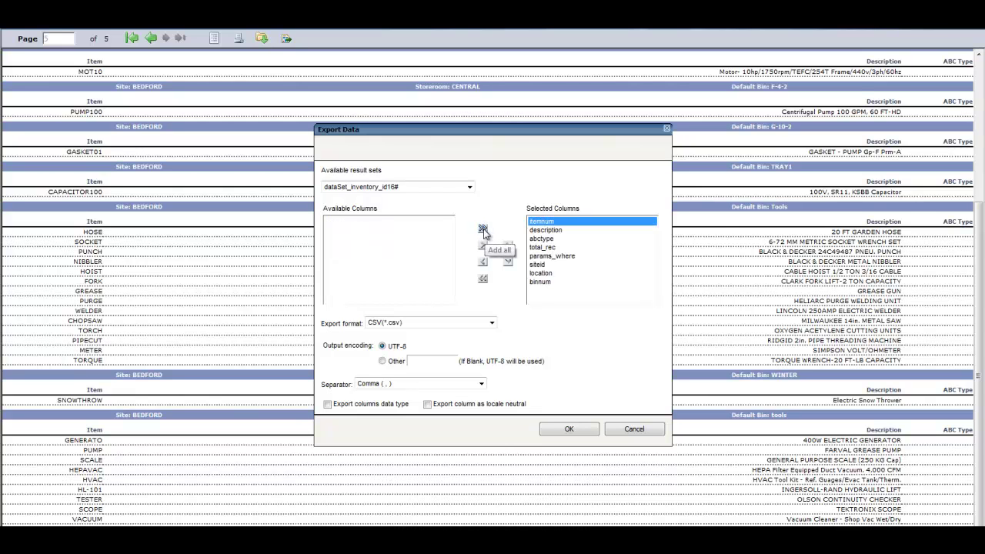
{"action": "left_click", "coordinate": [568, 428]}
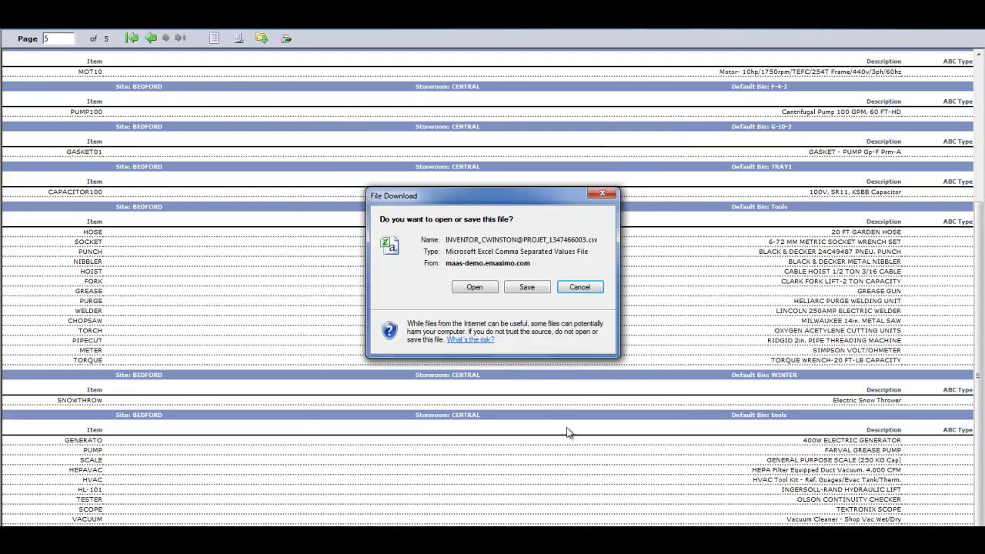
{"action": "left_click", "coordinate": [475, 288]}
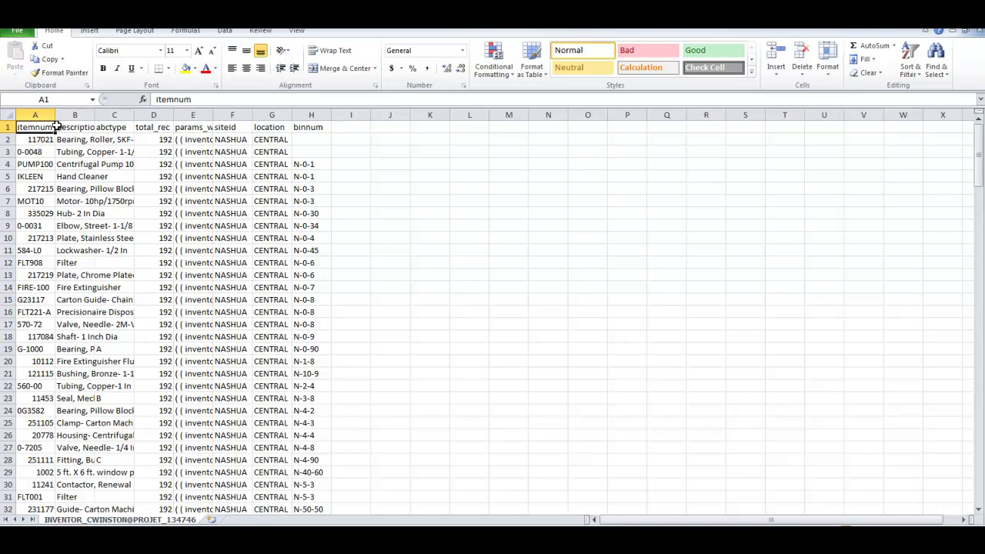
Fit the widths of columns A through H, itemnum to binnum, to their contents
{"action": "left_click_drag", "start_coordinate": [39, 115], "coordinate": [304, 120]}
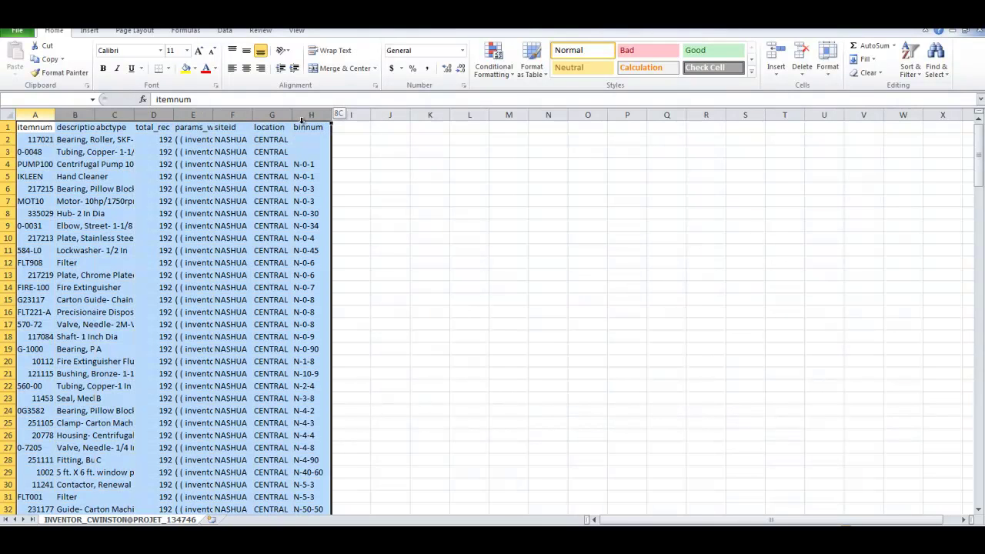
{"action": "double_click", "coordinate": [292, 114]}
{"action": "left_click", "coordinate": [340, 179]}
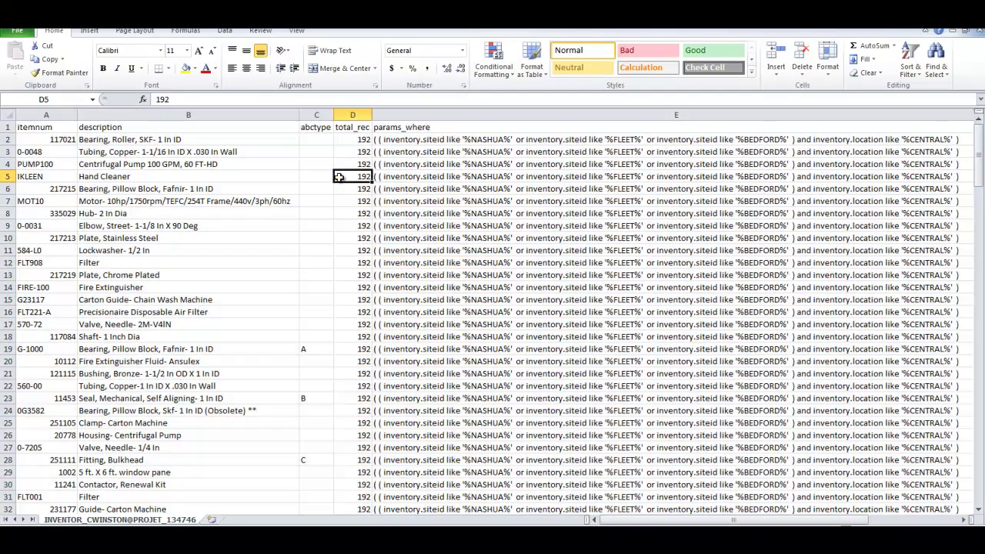
Delete the total_rec and params_where columns from the exported sheet
{"action": "left_click_drag", "start_coordinate": [353, 115], "coordinate": [382, 119]}
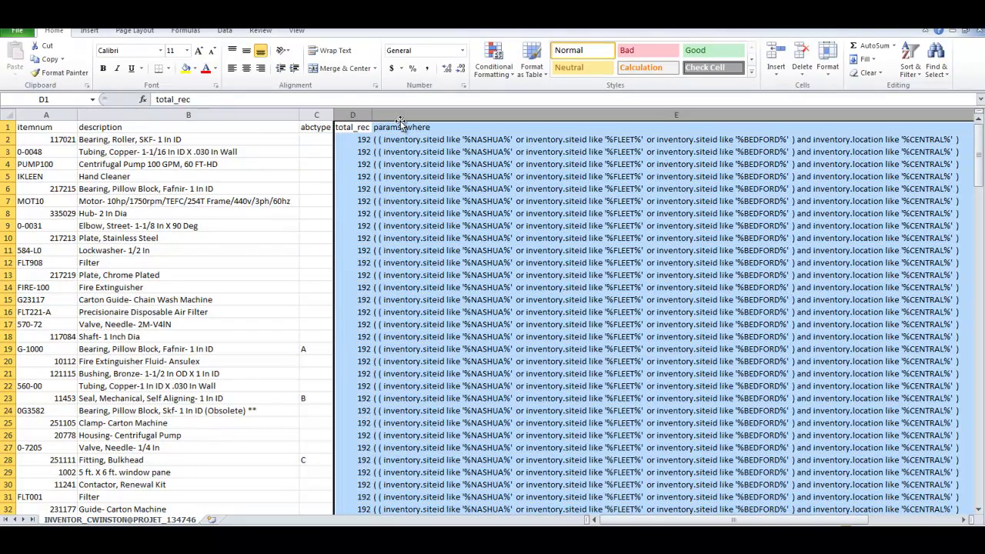
{"action": "right_click", "coordinate": [401, 116]}
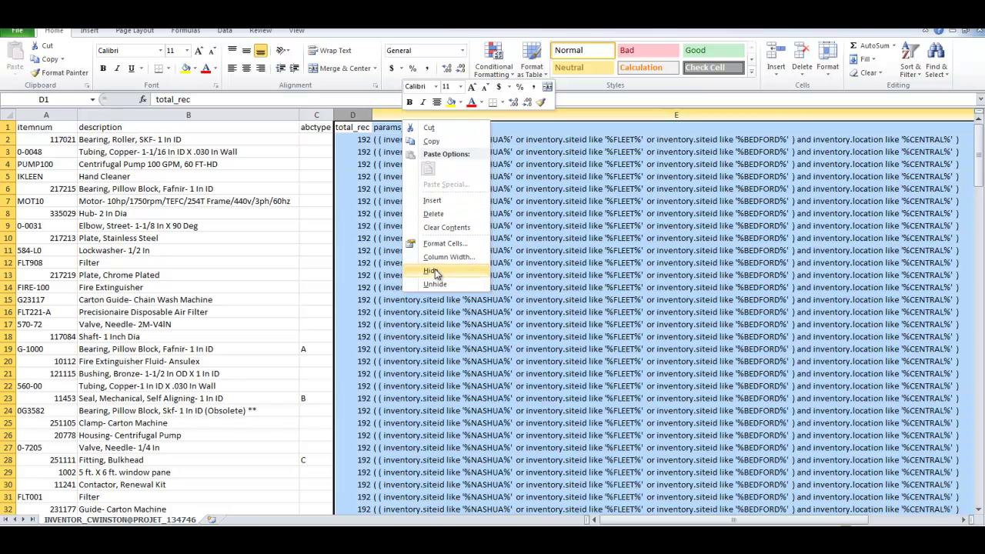
{"action": "left_click", "coordinate": [435, 218]}
{"action": "left_click", "coordinate": [371, 188]}
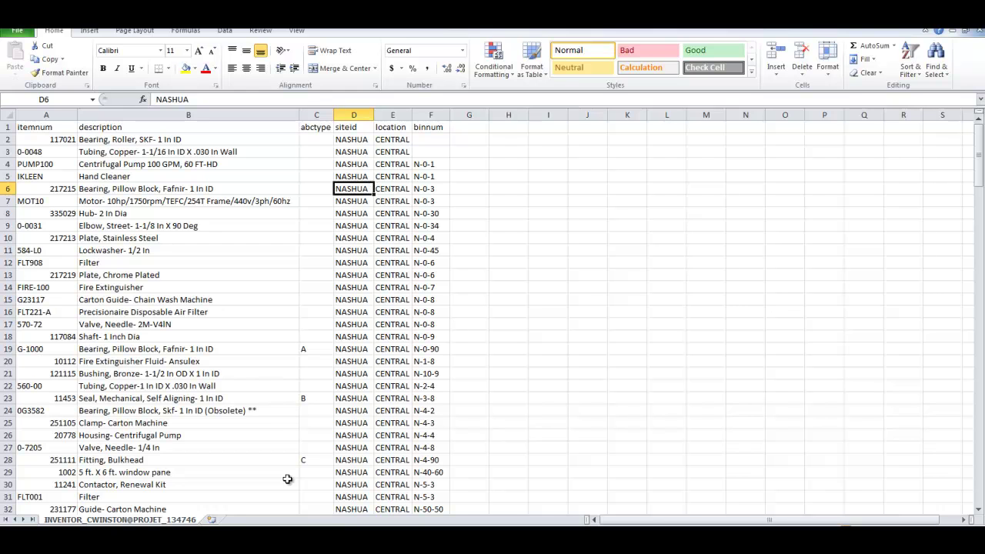
Switch to the PowerPoint presentation and show its title slide
{"action": "key", "text": "alt+Tab"}
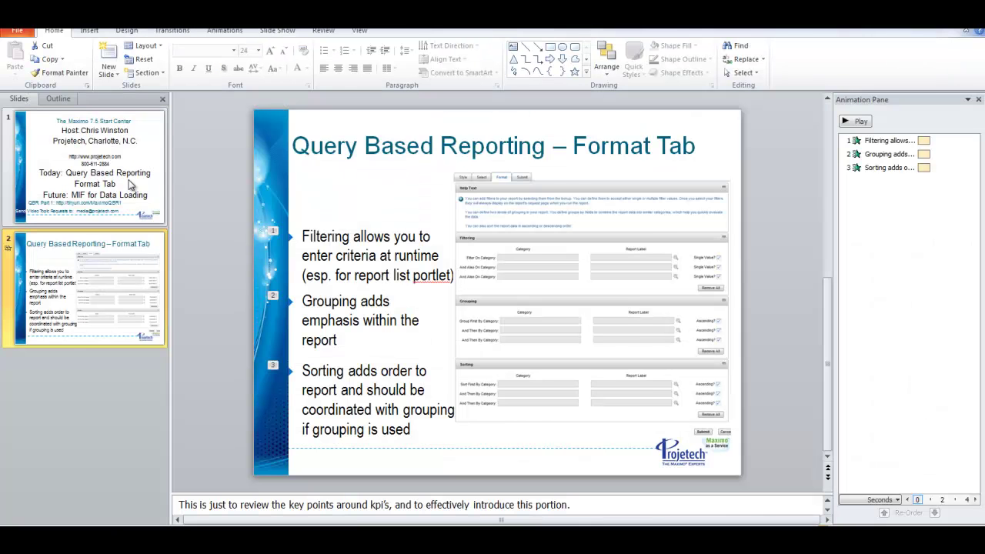
{"action": "left_click", "coordinate": [130, 187]}
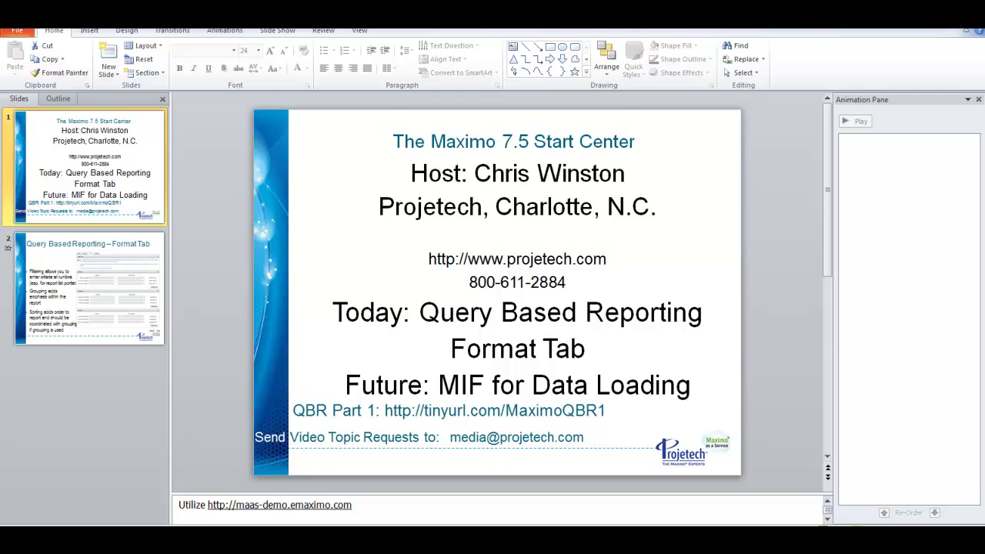